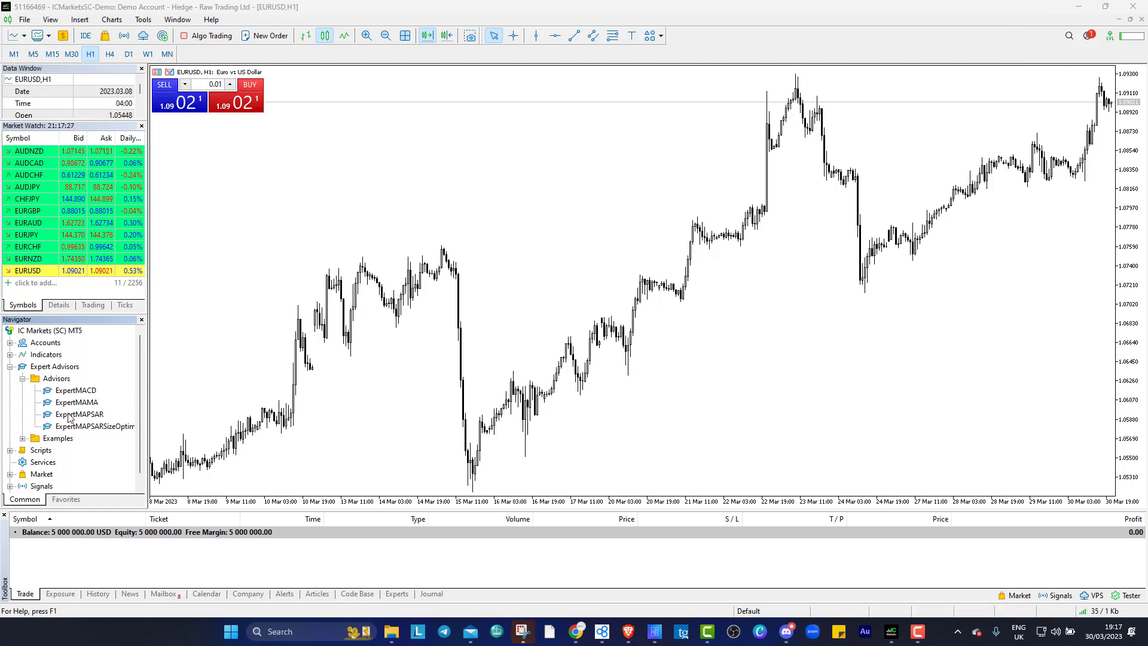
# Search the Market for 'utm' and download the free Usable Trade Manager
pyautogui.doubleClick(42, 474)
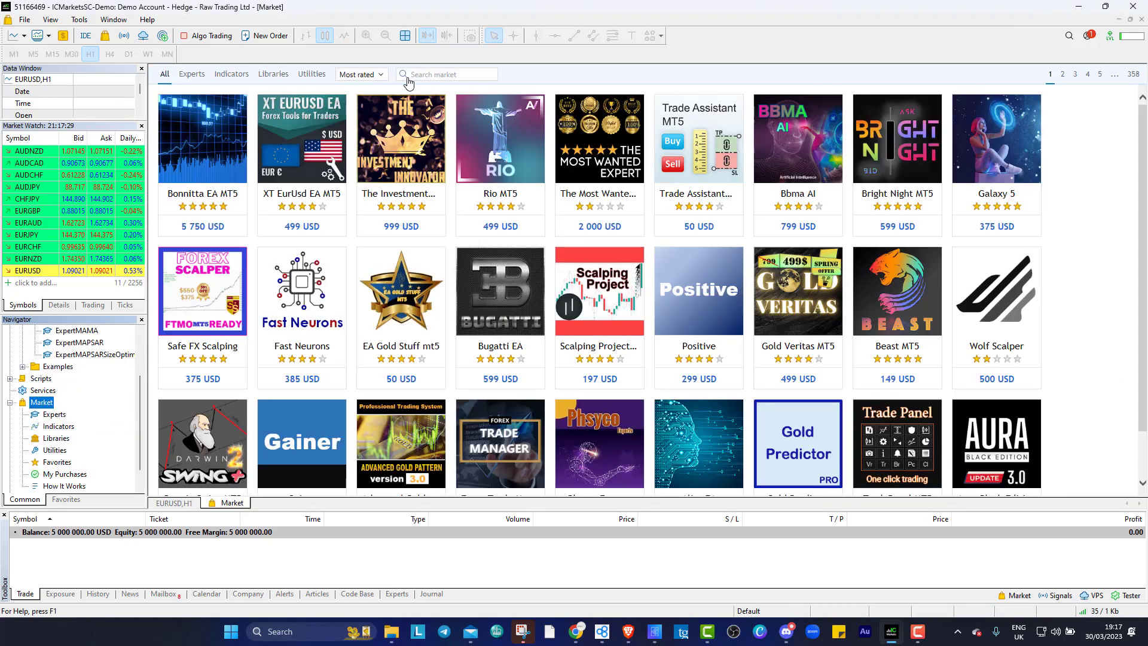
pyautogui.click(408, 77)
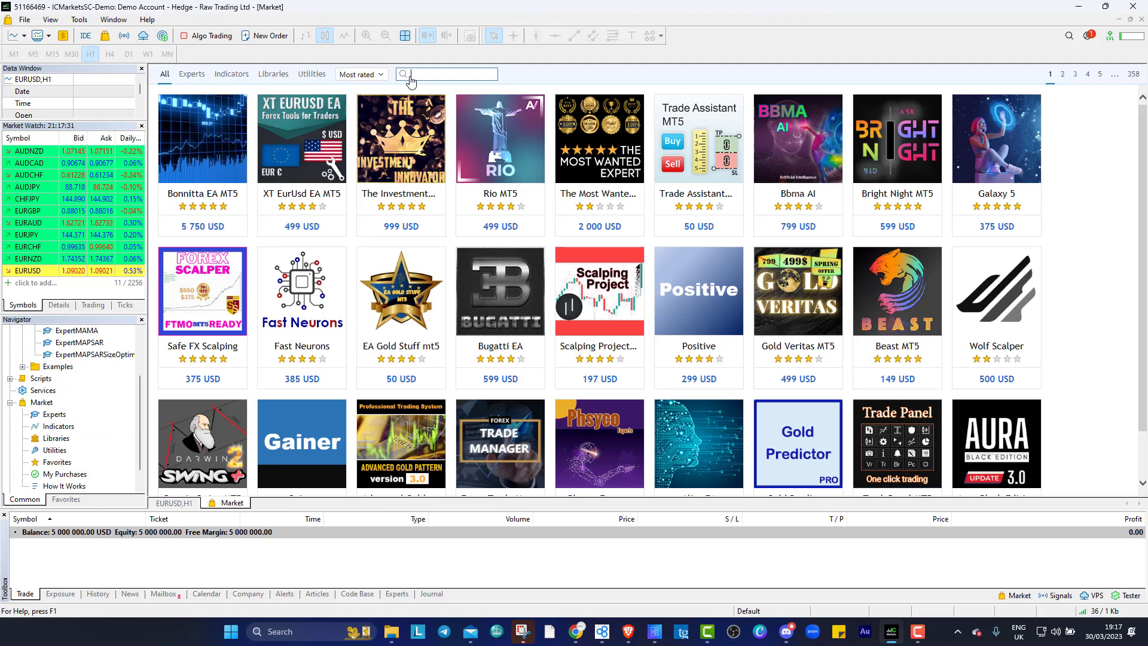
pyautogui.press('Return')
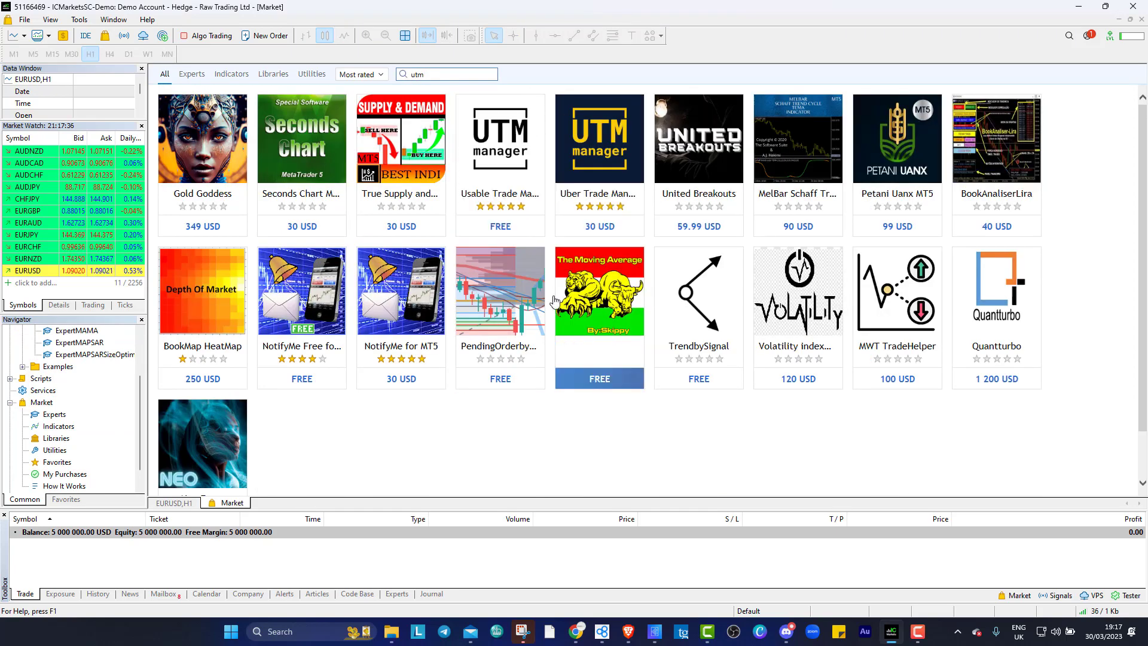
pyautogui.moveTo(521, 169)
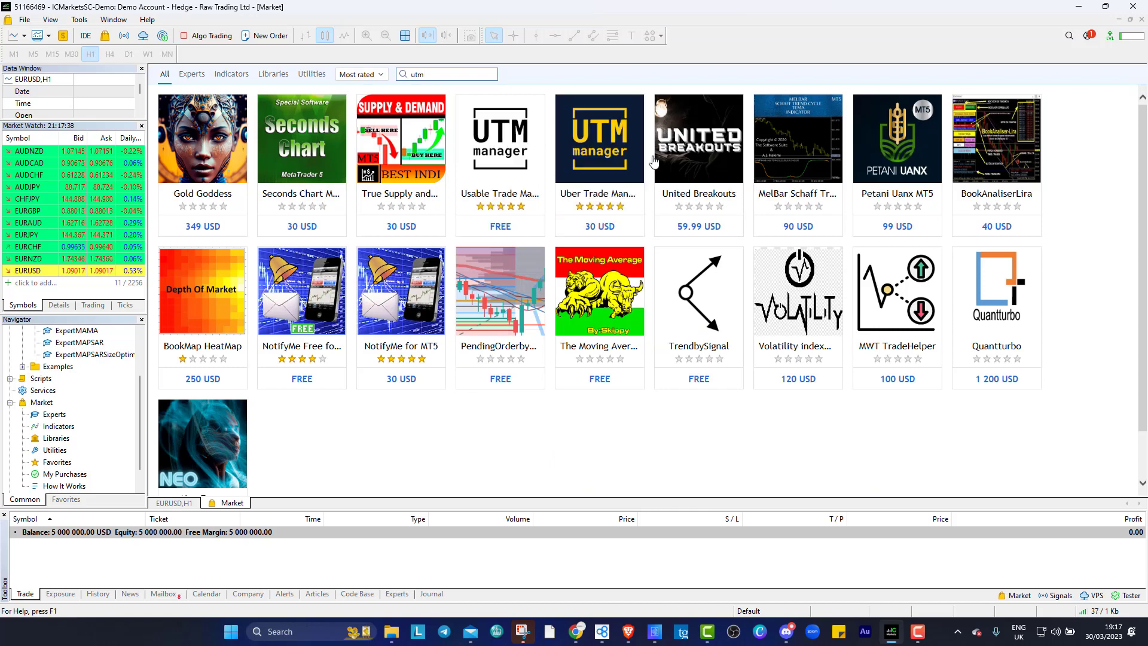
pyautogui.moveTo(603, 180)
pyautogui.moveTo(639, 277)
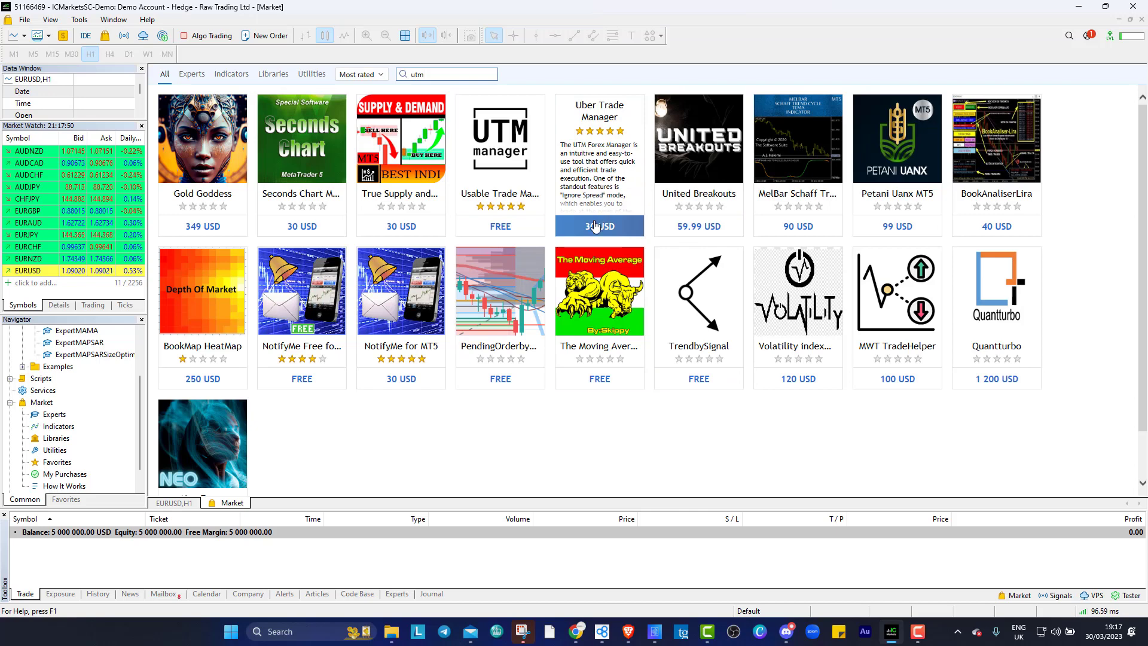
pyautogui.click(532, 173)
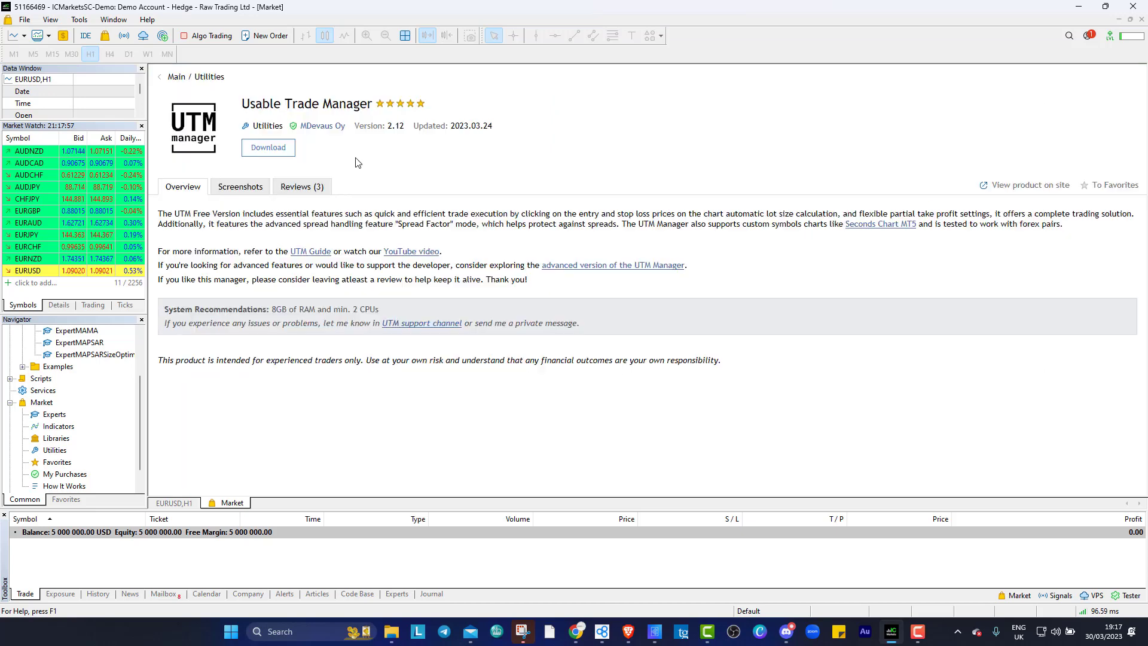
pyautogui.click(273, 148)
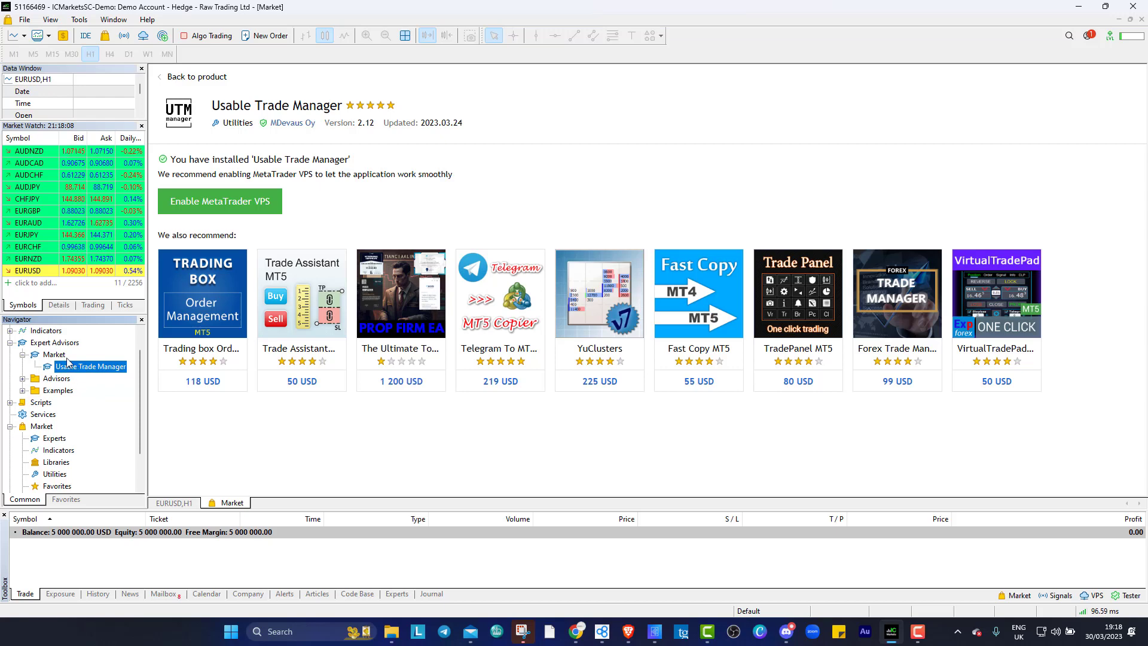
# Switch the EURUSD hourly chart to the 1 Minute timeframe
pyautogui.click(174, 503)
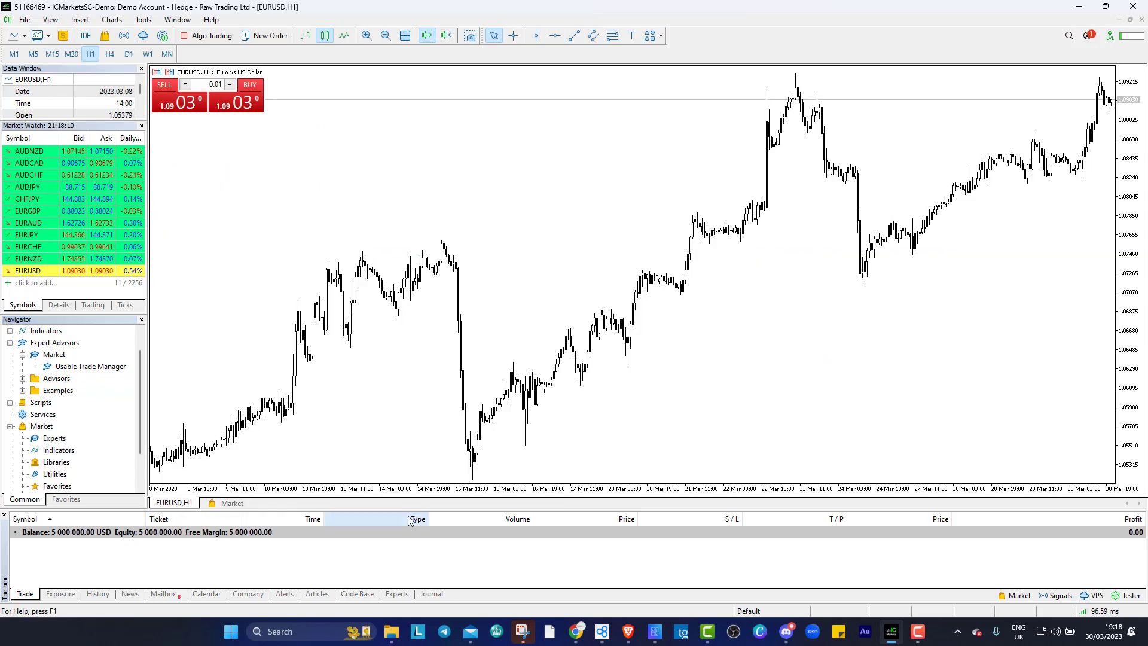
pyautogui.rightClick(509, 129)
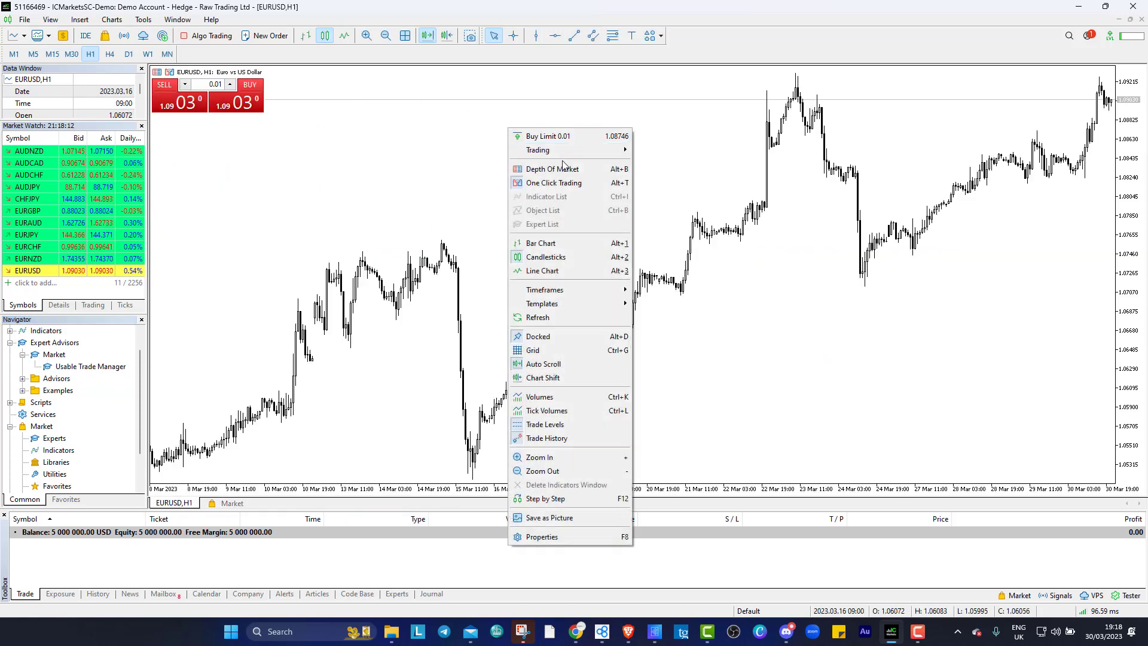
pyautogui.moveTo(594, 286)
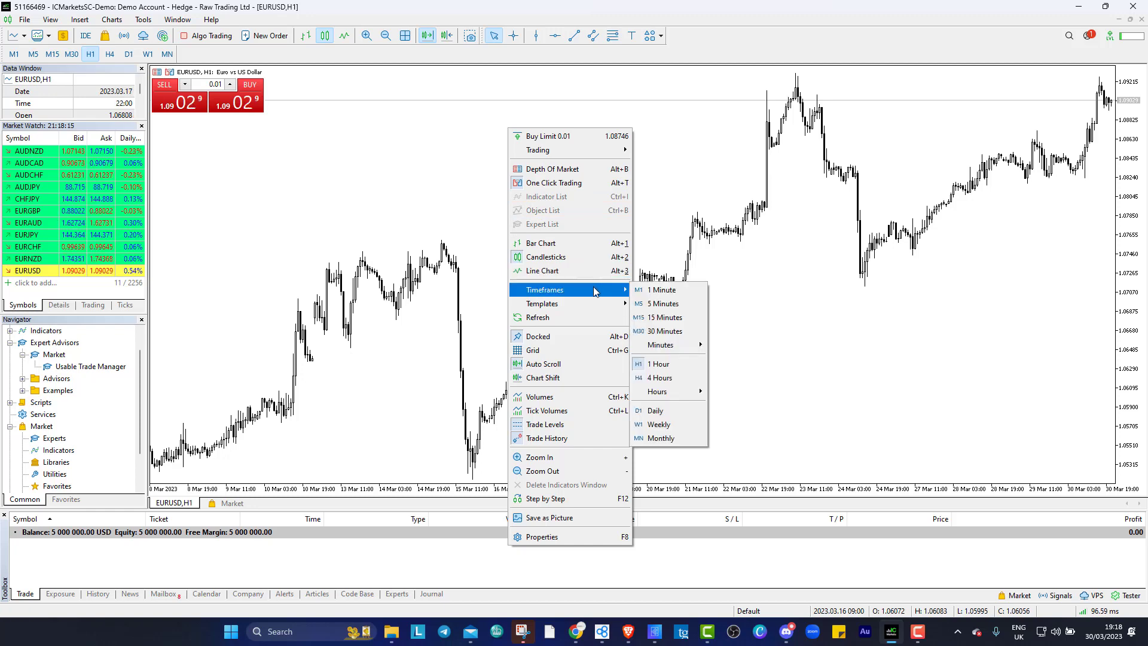
pyautogui.click(651, 289)
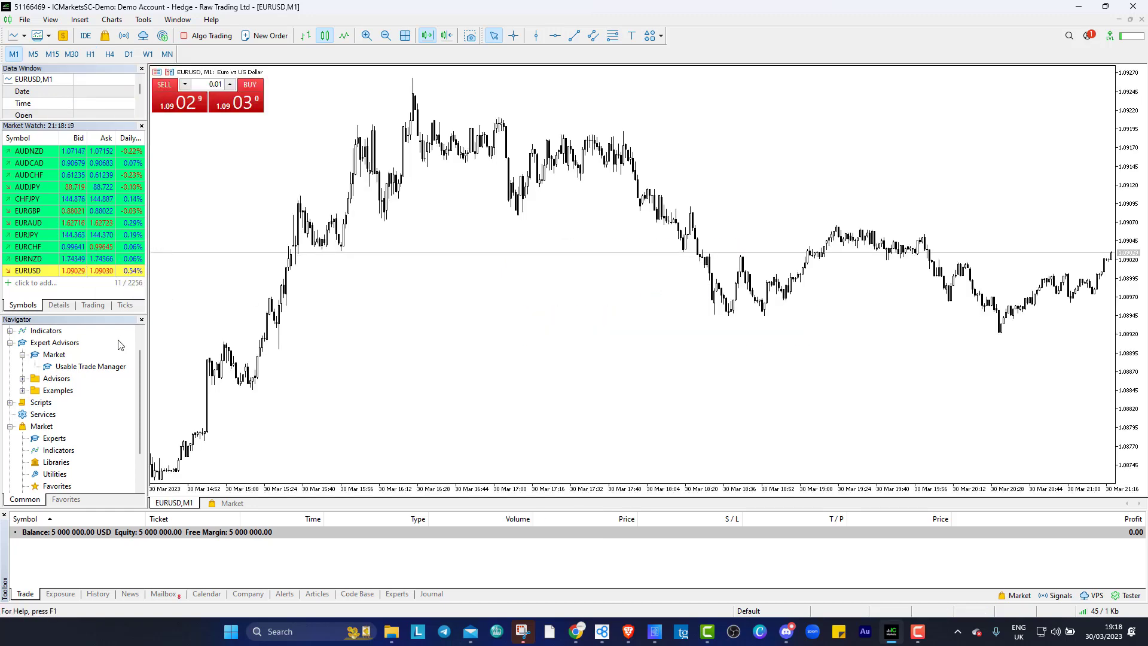
# Search the Market for 'se' products, browse them, then return to the EURUSD M1 chart
pyautogui.doubleClick(54, 440)
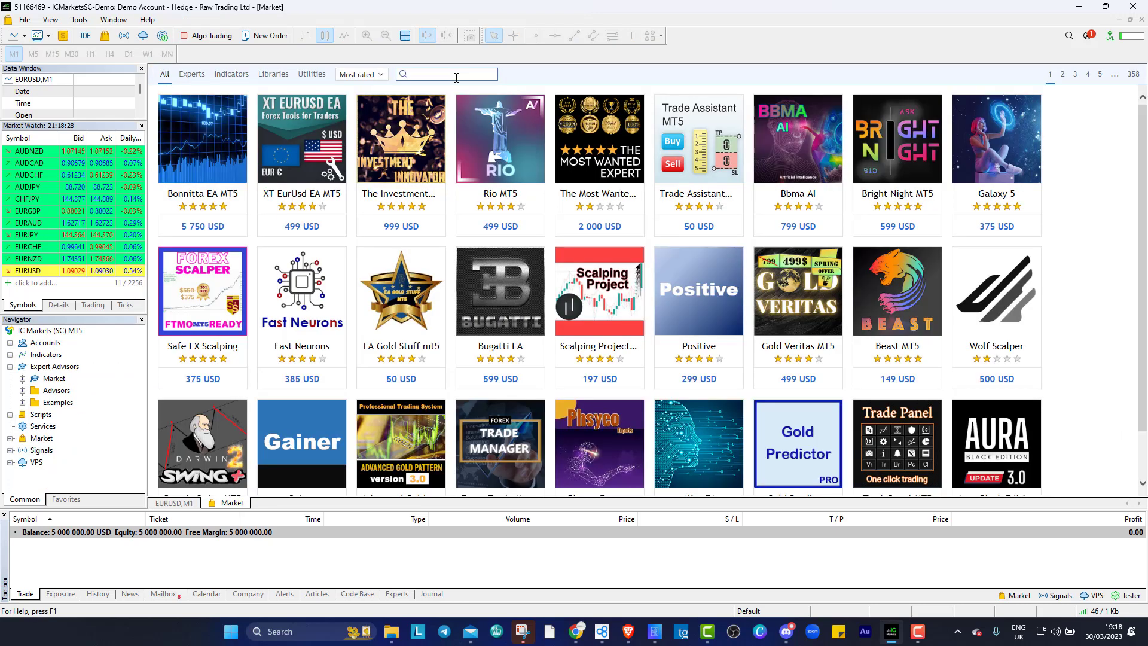
pyautogui.click(456, 78)
pyautogui.write('second')
pyautogui.press('Return')
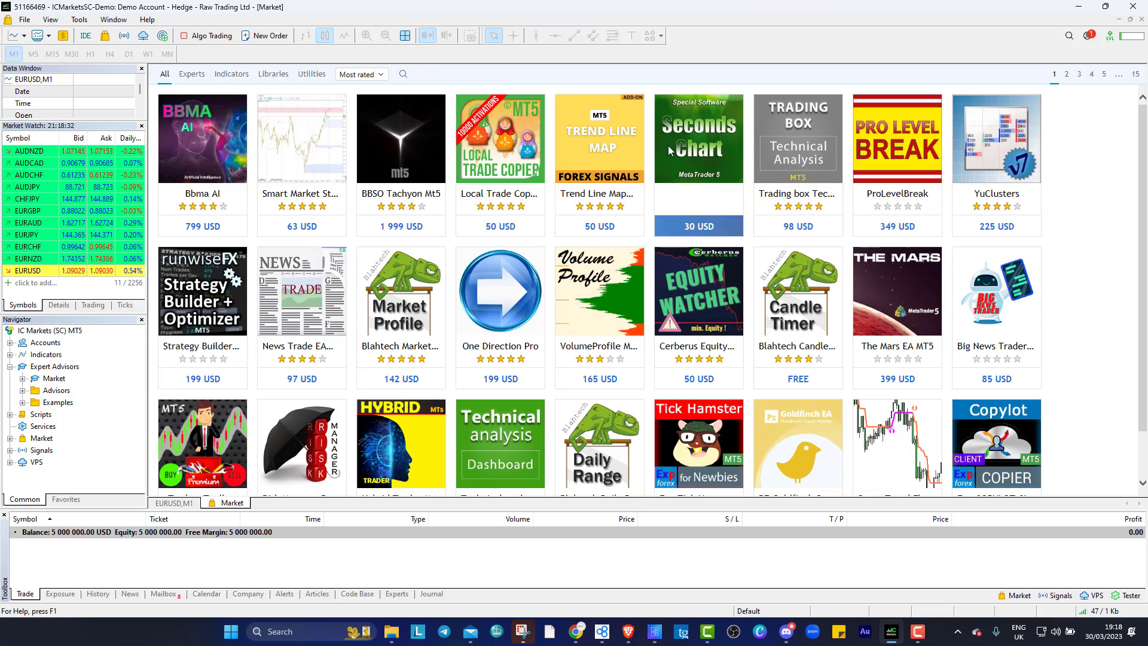
pyautogui.moveTo(694, 166)
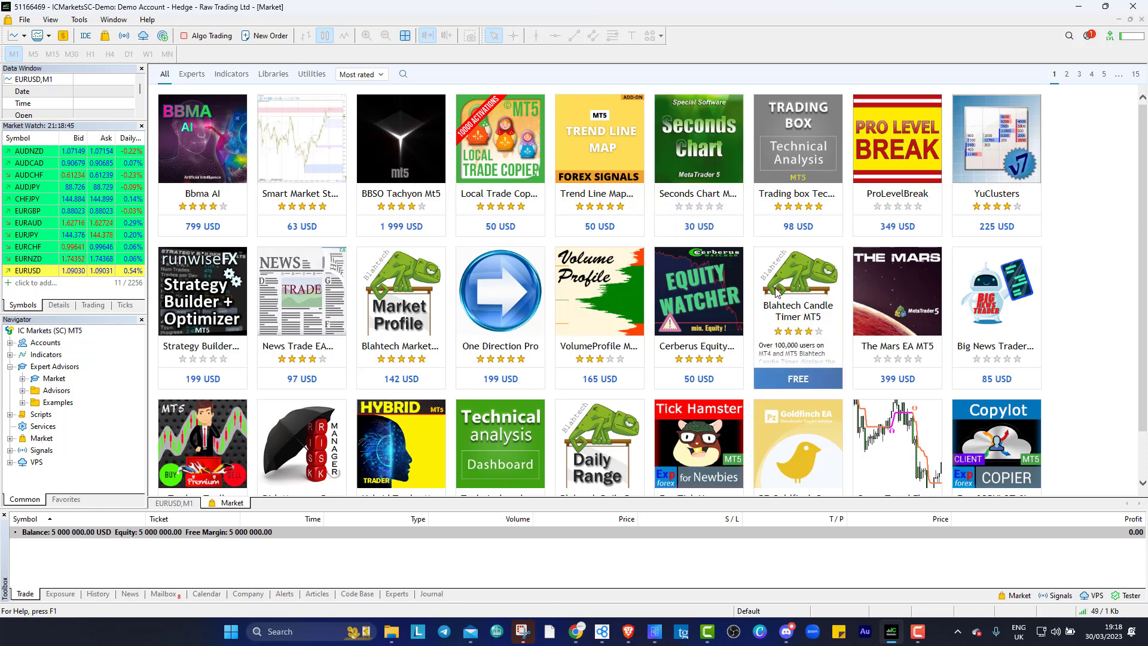
pyautogui.moveTo(720, 133)
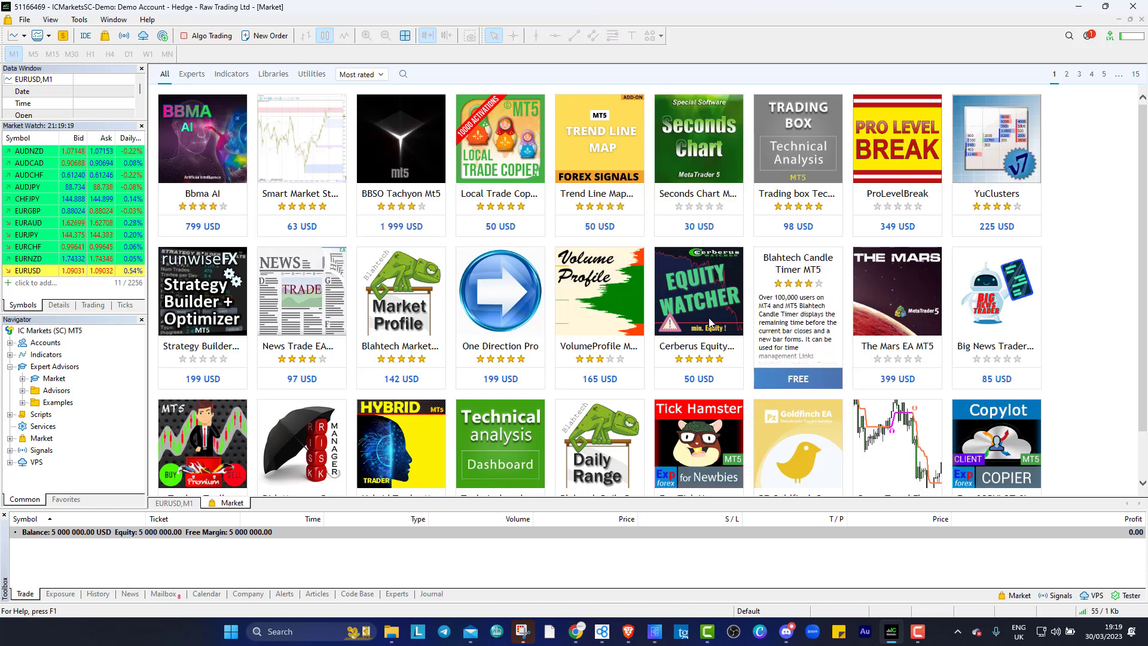
pyautogui.click(159, 504)
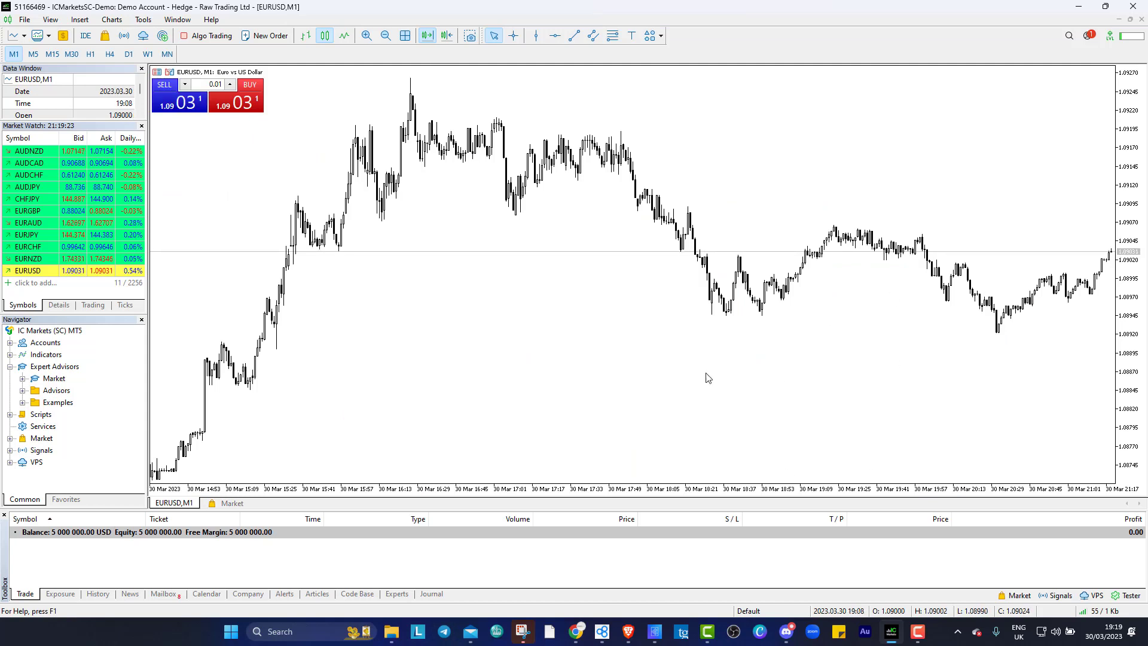
# Attach Usable Trade Manager from Expert Advisors > Market to the EURUSD chart with OK
pyautogui.click(22, 391)
pyautogui.click(23, 390)
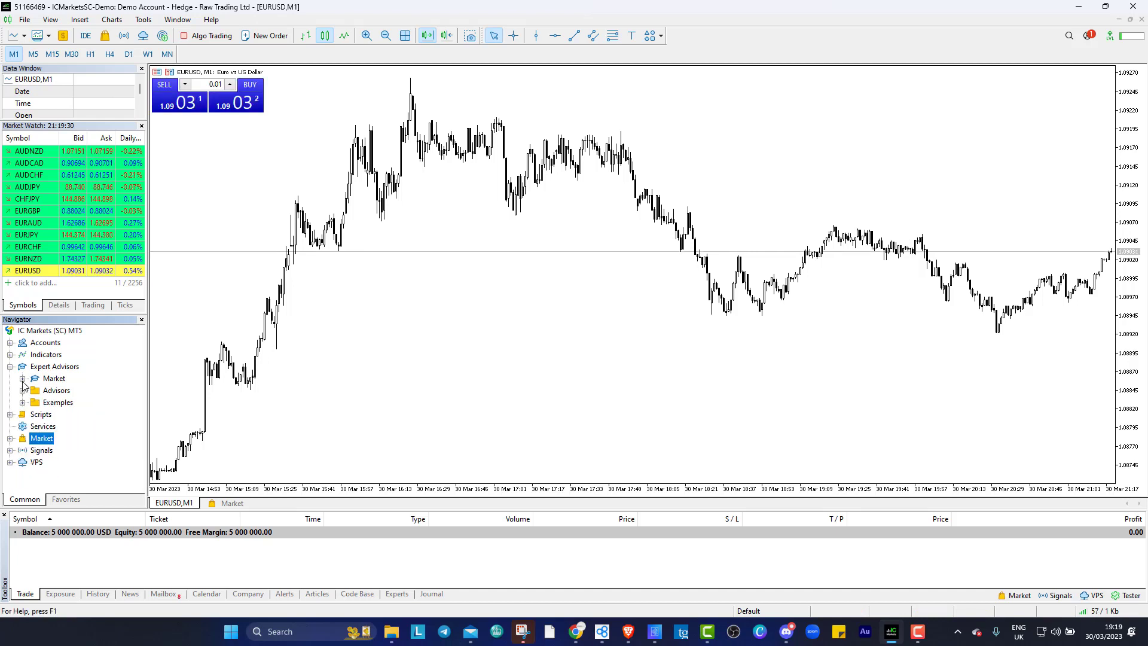
pyautogui.click(22, 378)
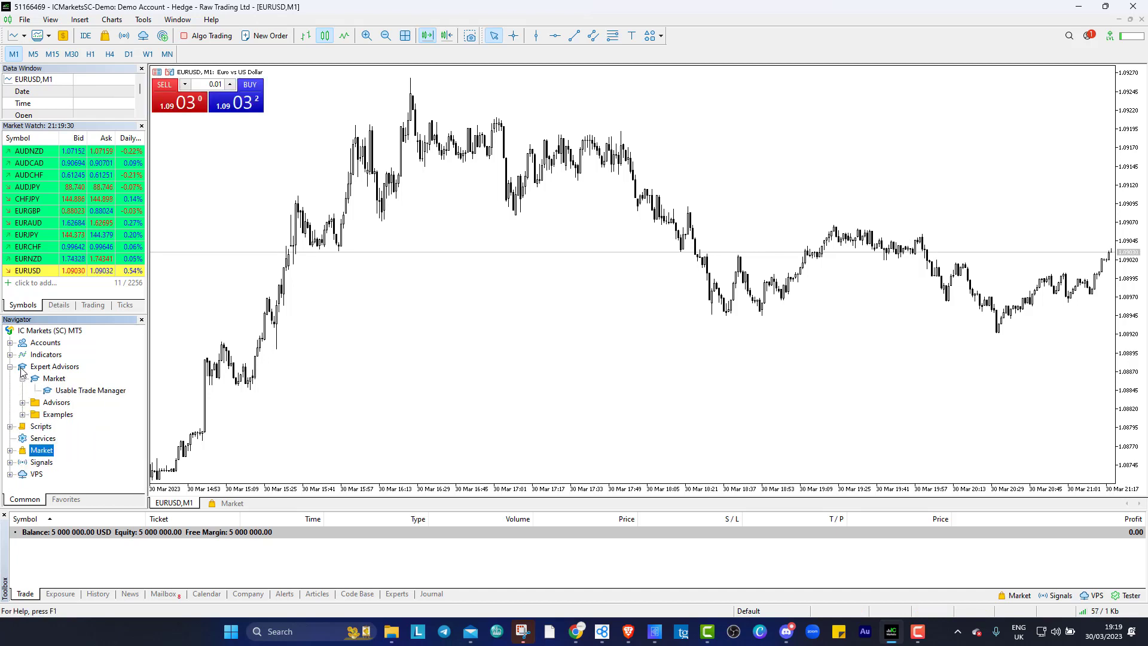
pyautogui.click(69, 392)
pyautogui.moveTo(64, 393); pyautogui.dragTo(353, 304)
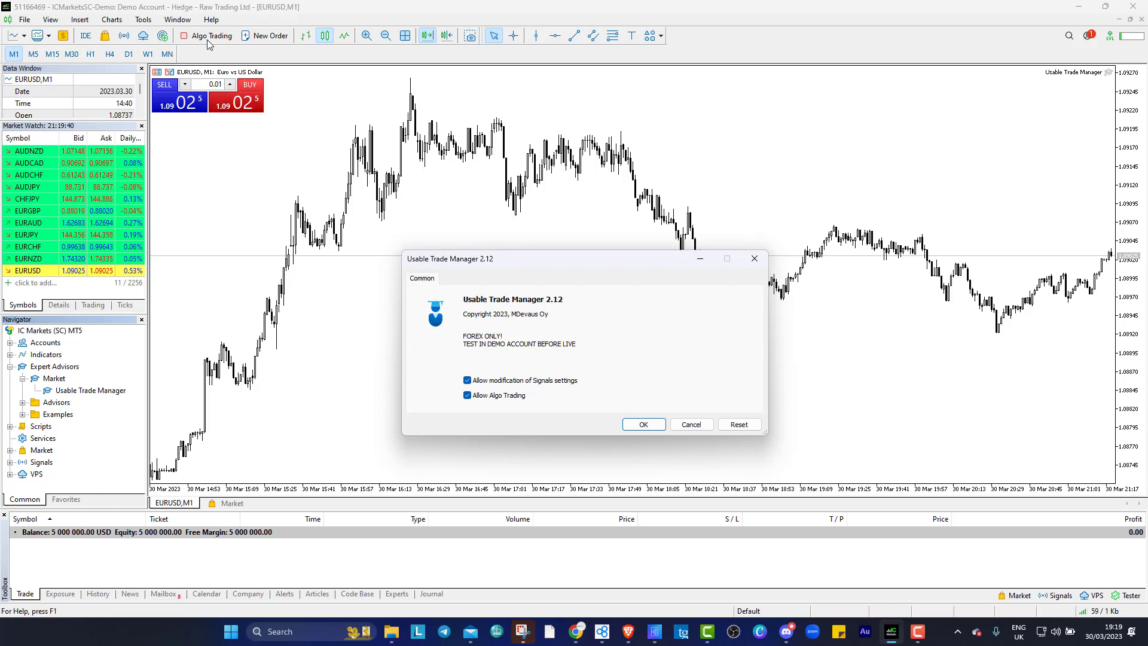
pyautogui.click(642, 424)
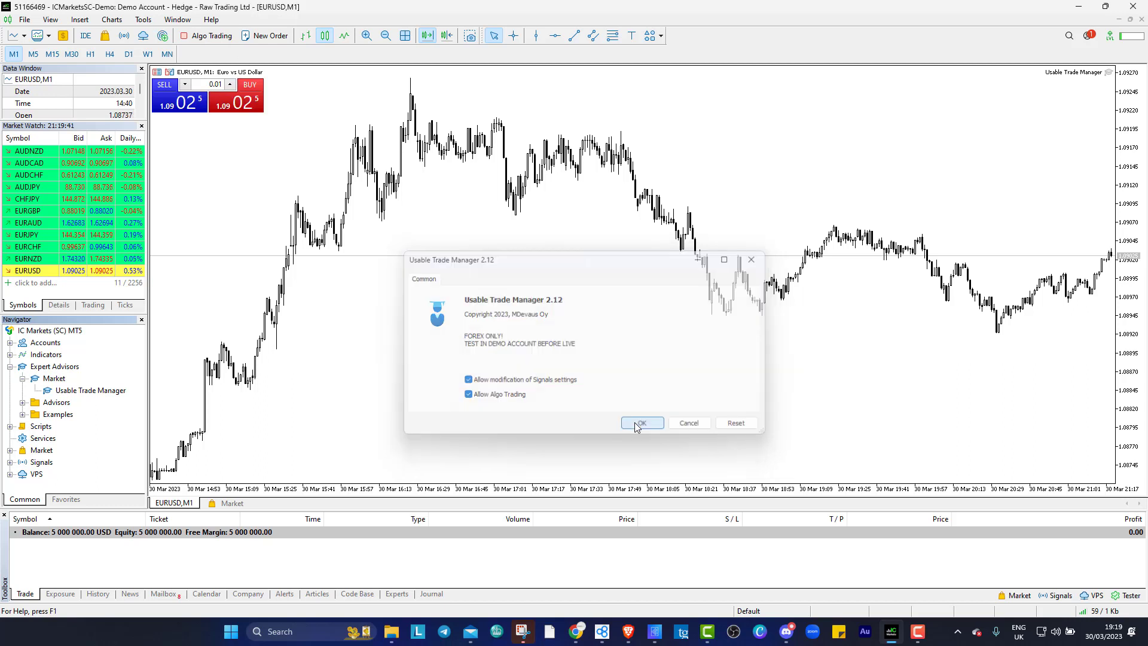
# Enable Algo Trading, reattach and confirm the manager, and move its panel to the chart centre
pyautogui.click(208, 36)
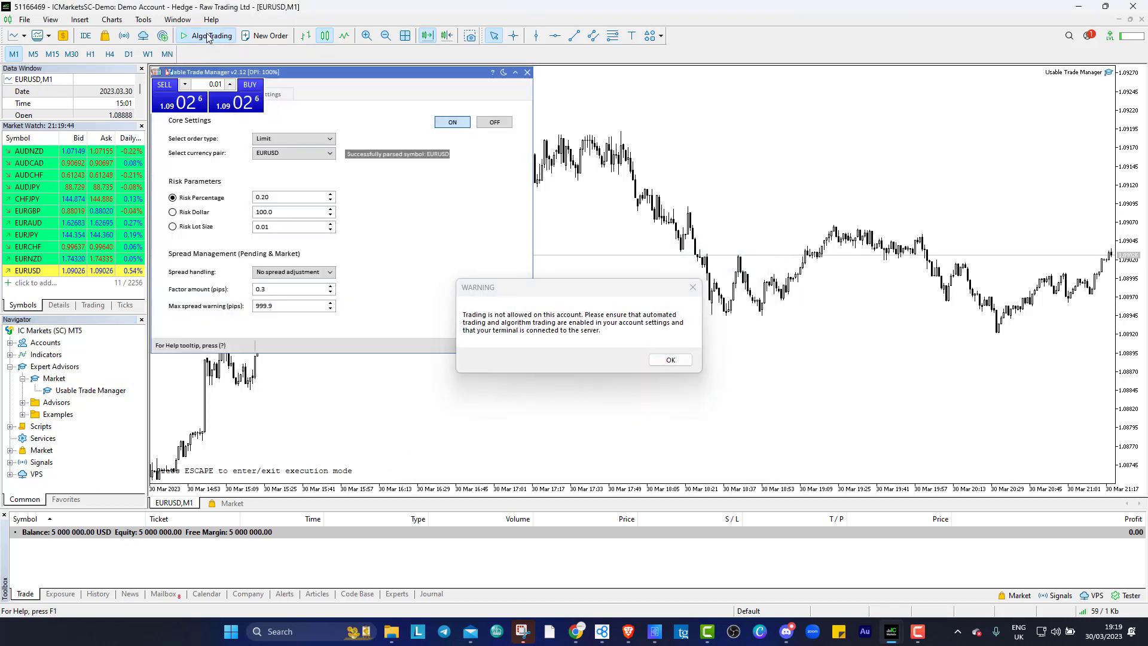
pyautogui.click(670, 360)
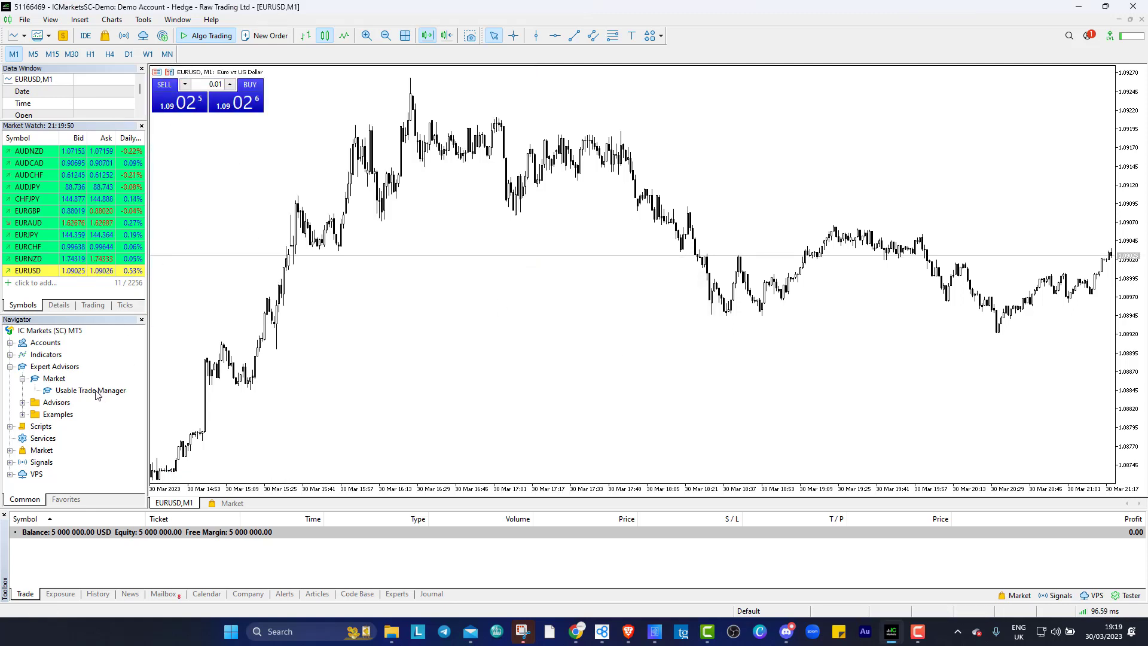
pyautogui.moveTo(96, 394); pyautogui.dragTo(551, 260)
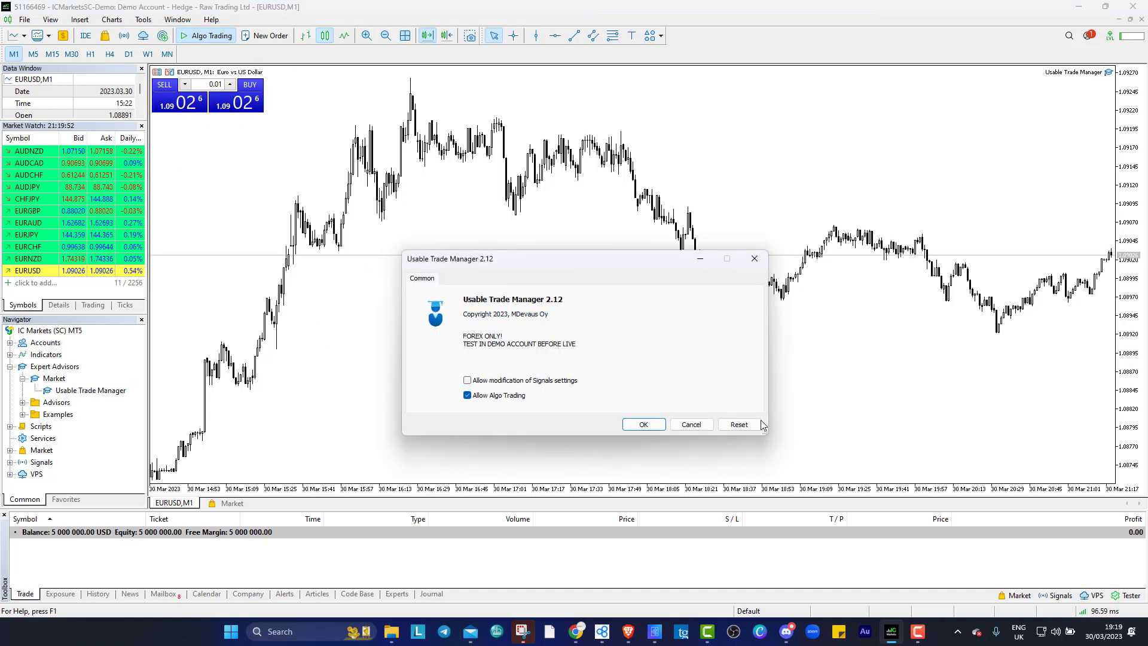
pyautogui.click(654, 425)
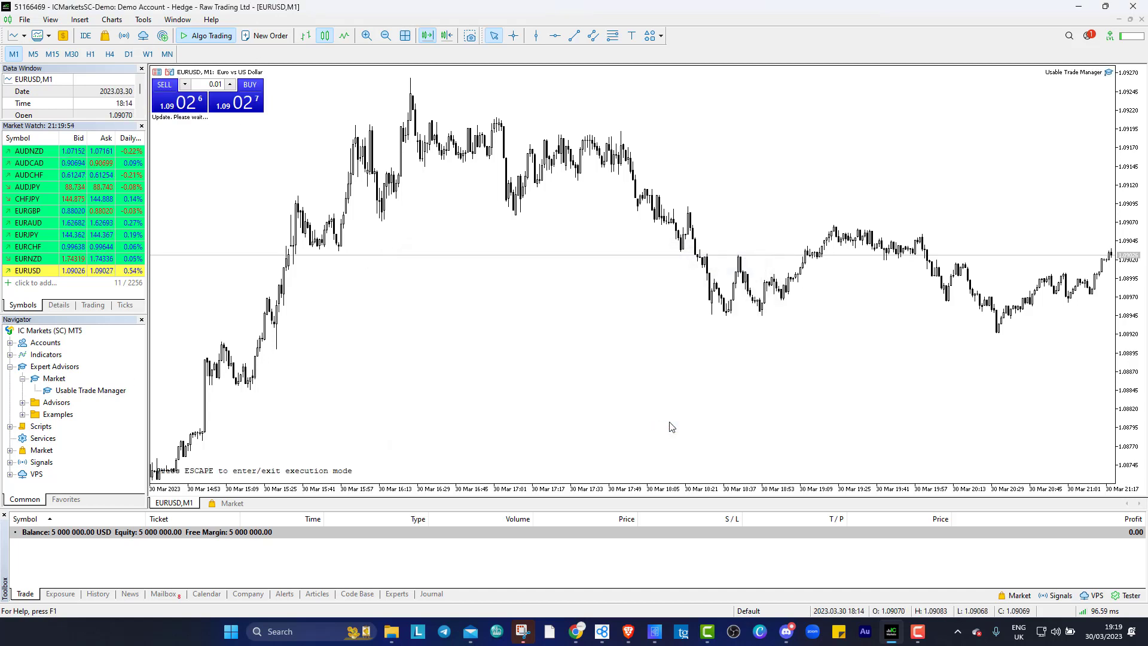
pyautogui.moveTo(334, 72); pyautogui.dragTo(602, 143)
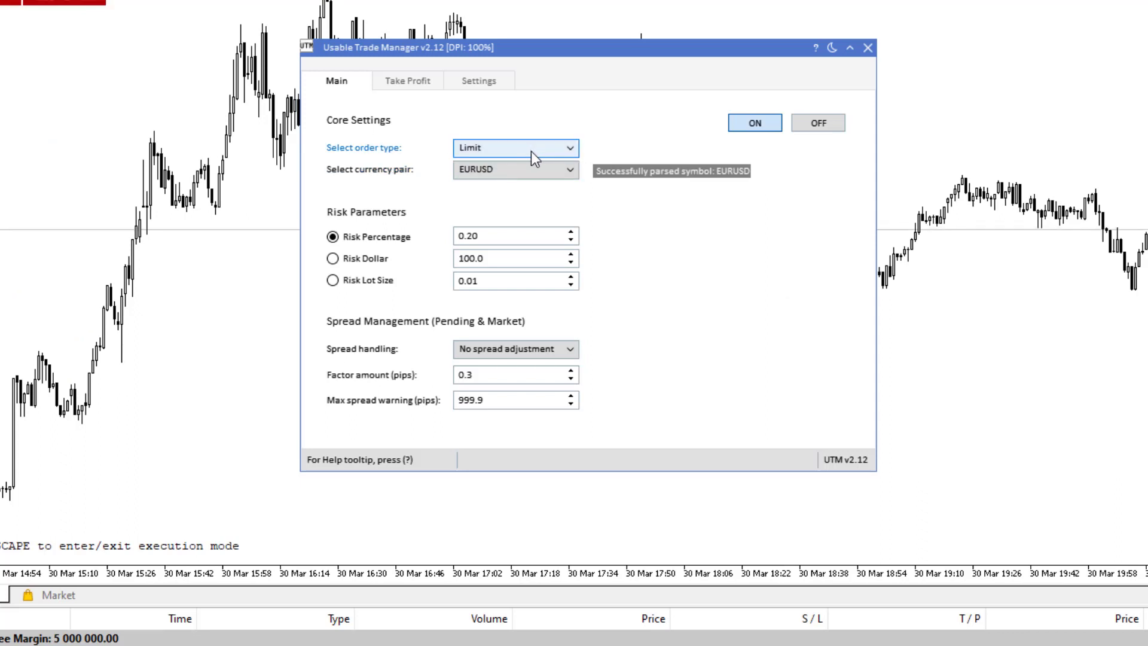
# Choose Market as the order type and set Risk Percentage to 5
pyautogui.click(531, 152)
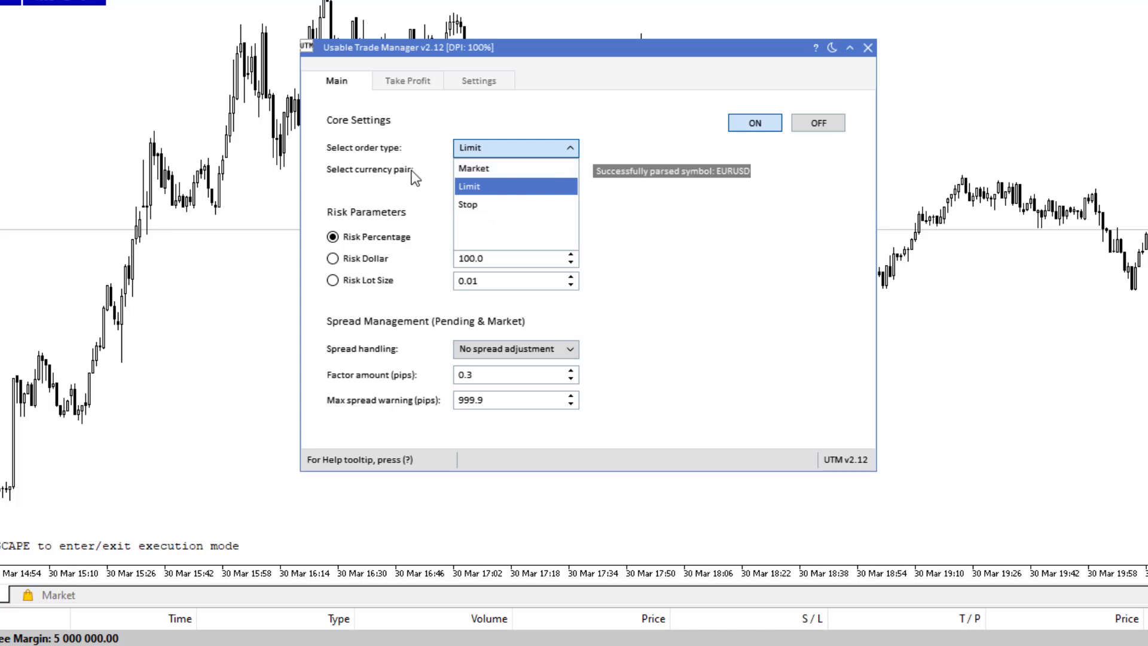
pyautogui.click(527, 168)
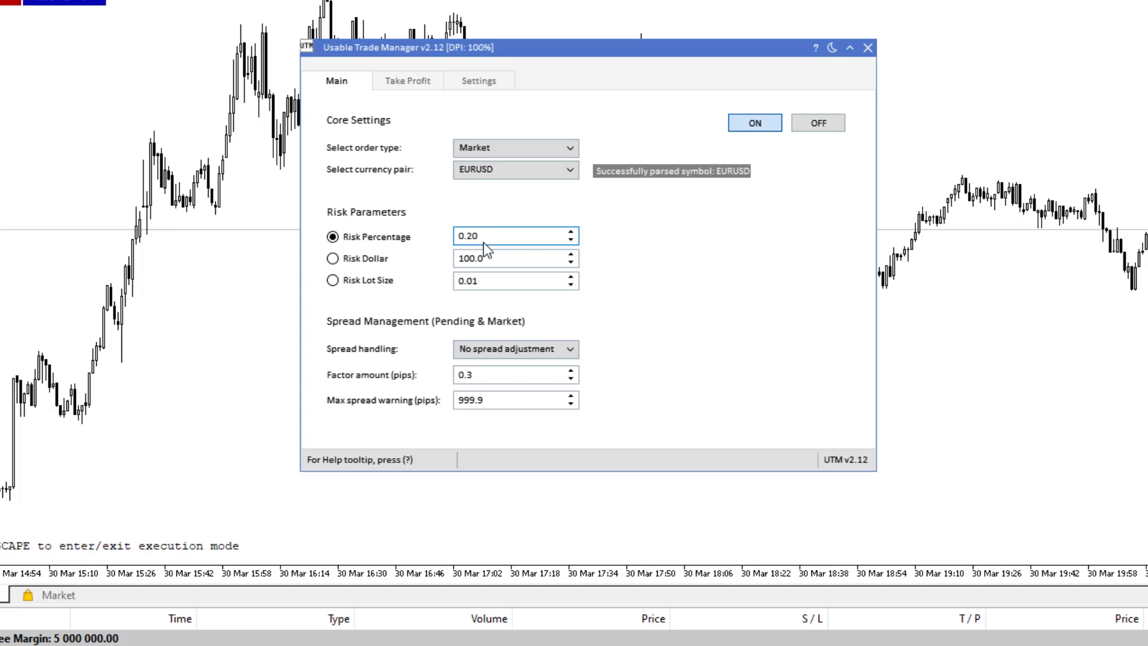
pyautogui.moveTo(521, 240); pyautogui.dragTo(438, 236)
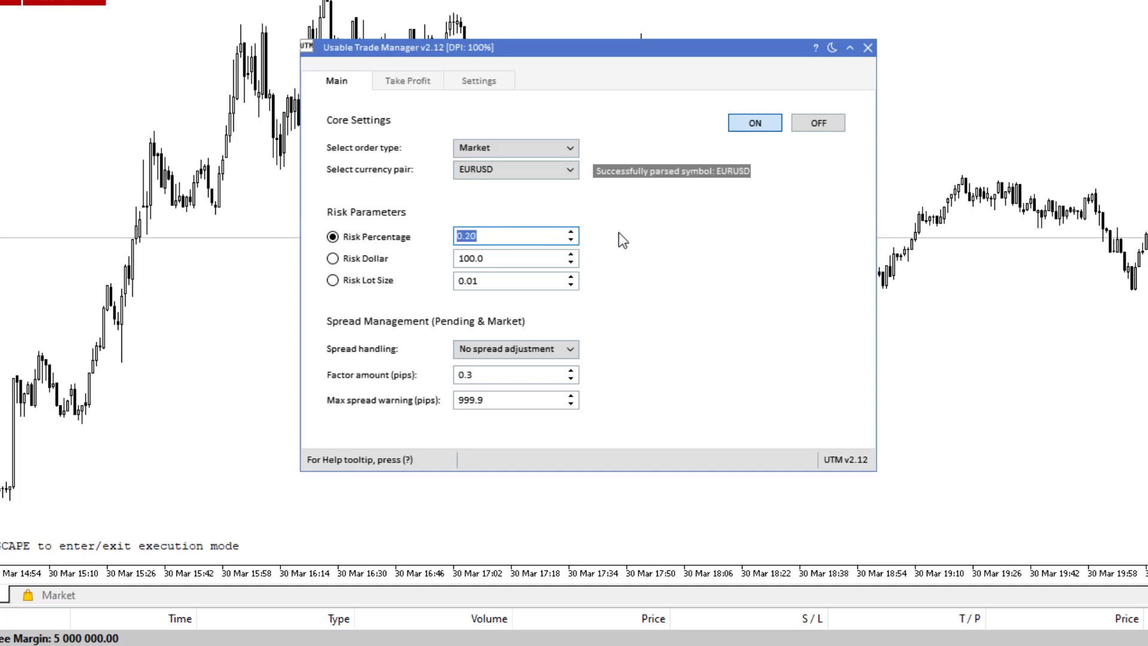
pyautogui.write('0.5')
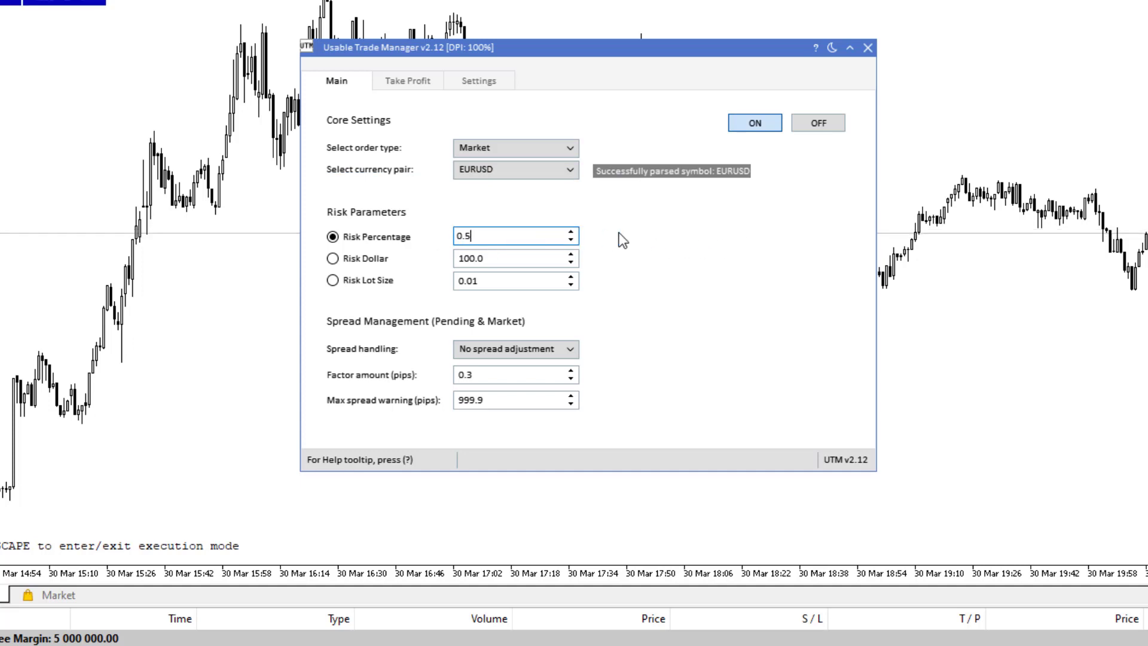
pyautogui.press('BackSpace')
pyautogui.write('25')
pyautogui.press('BackSpace')
pyautogui.press('BackSpace')
pyautogui.press('BackSpace')
pyautogui.press('BackSpace')
pyautogui.write('1')
pyautogui.click(622, 240)
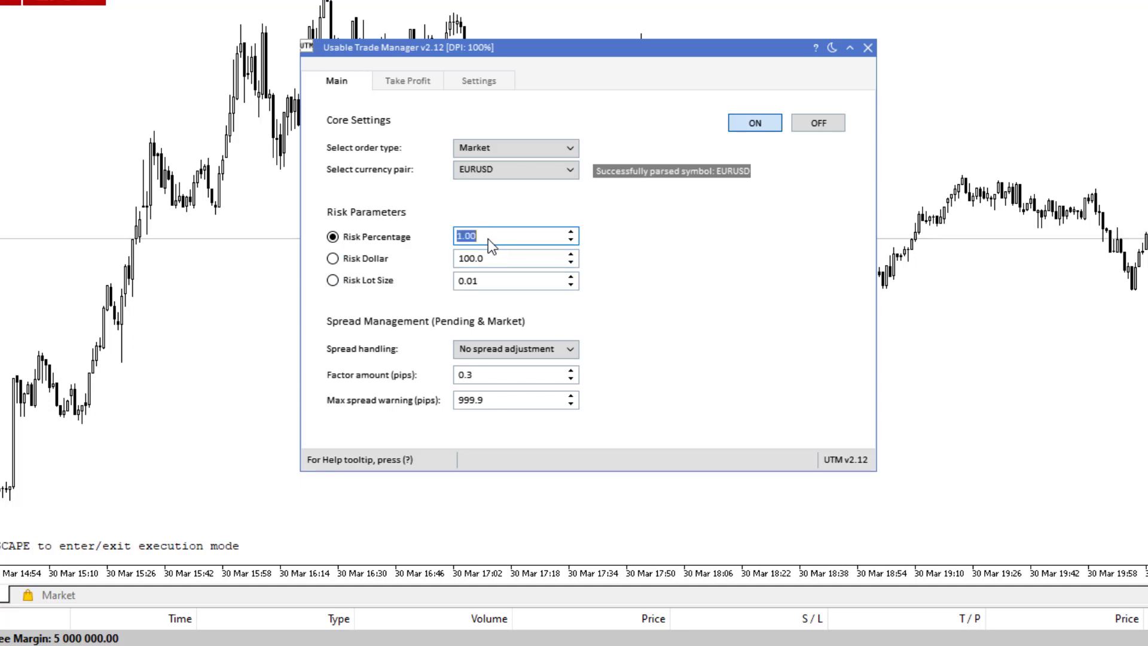
pyautogui.click(759, 255)
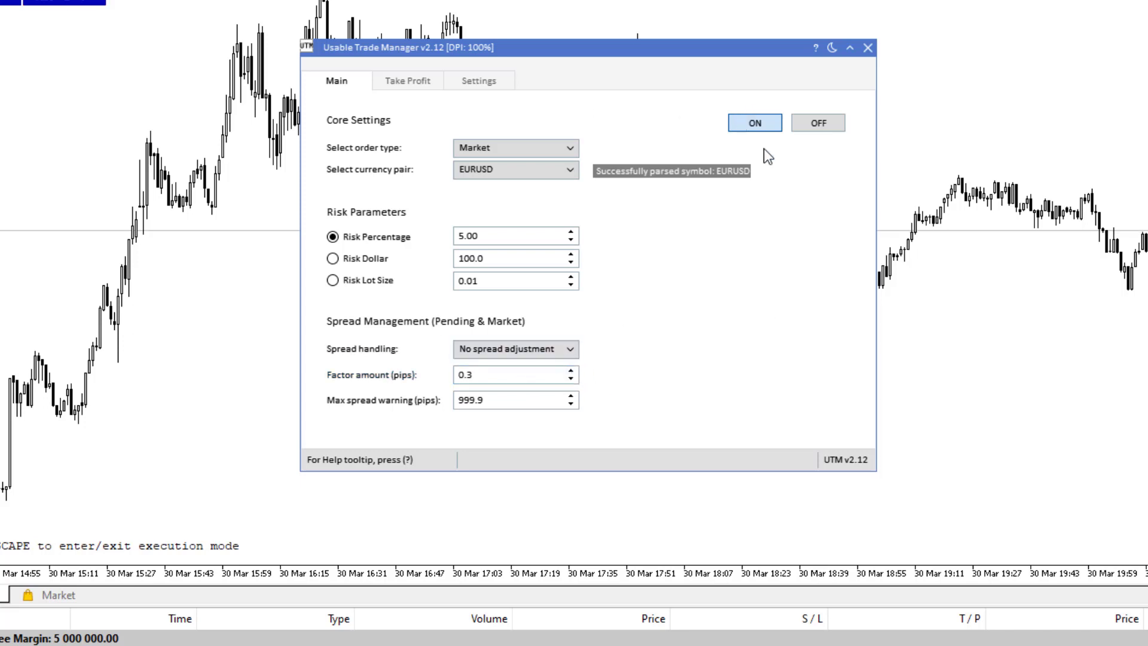
# In the Take Profit tab, turn off take-profit levels TP6 through TP2
pyautogui.click(425, 83)
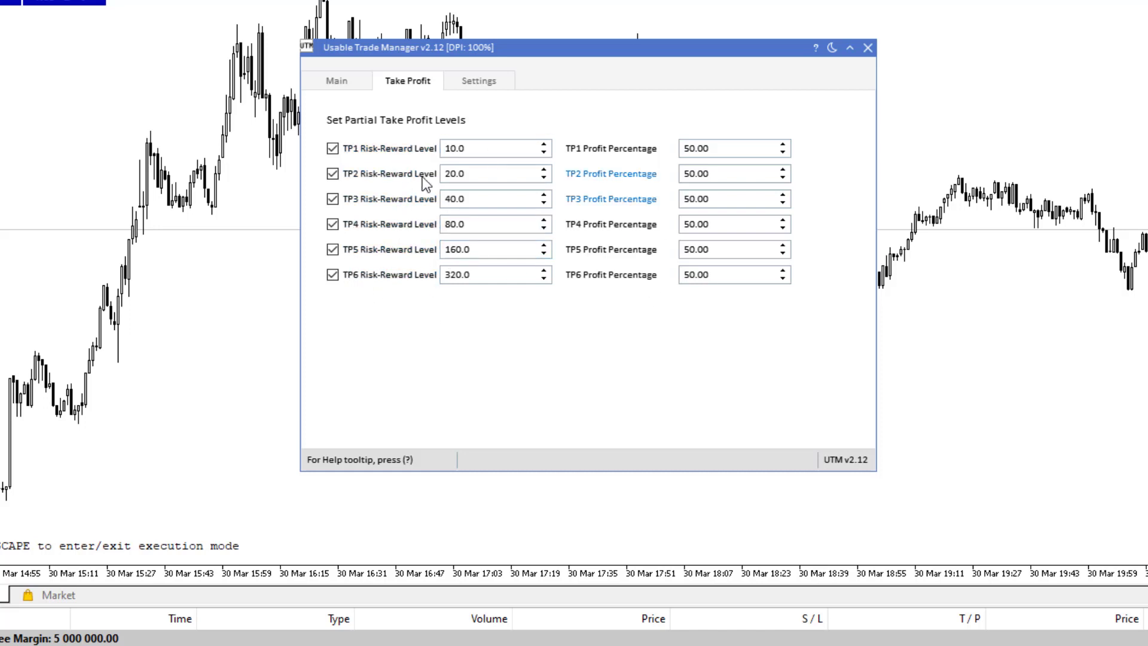
pyautogui.click(450, 251)
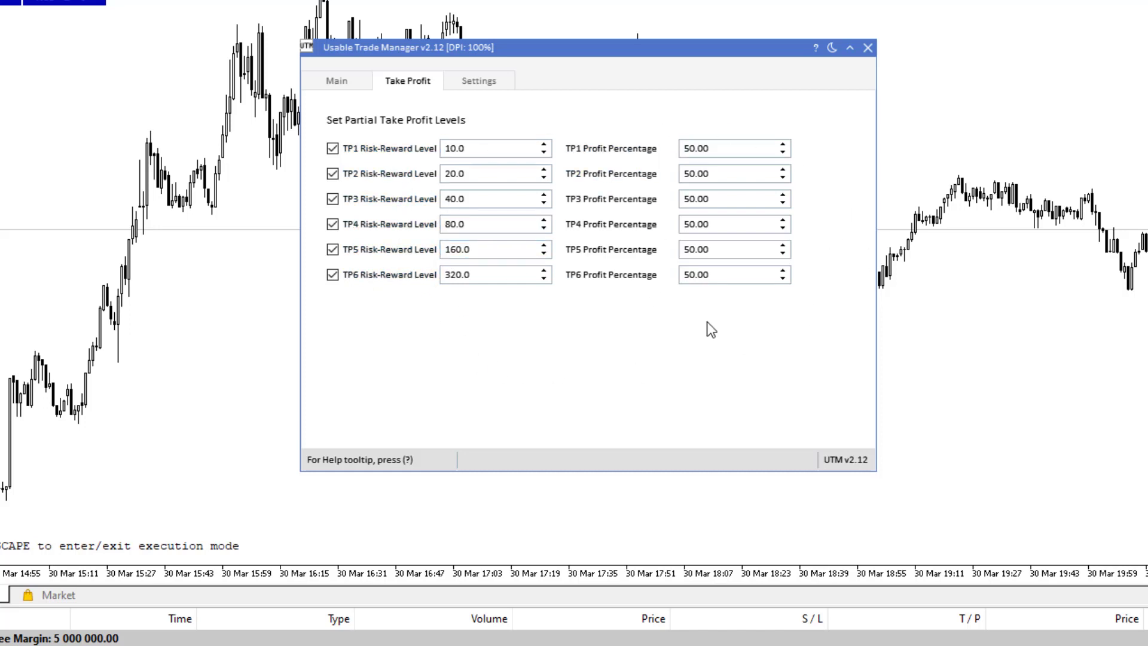
pyautogui.click(334, 274)
pyautogui.click(333, 250)
pyautogui.click(333, 224)
pyautogui.click(333, 199)
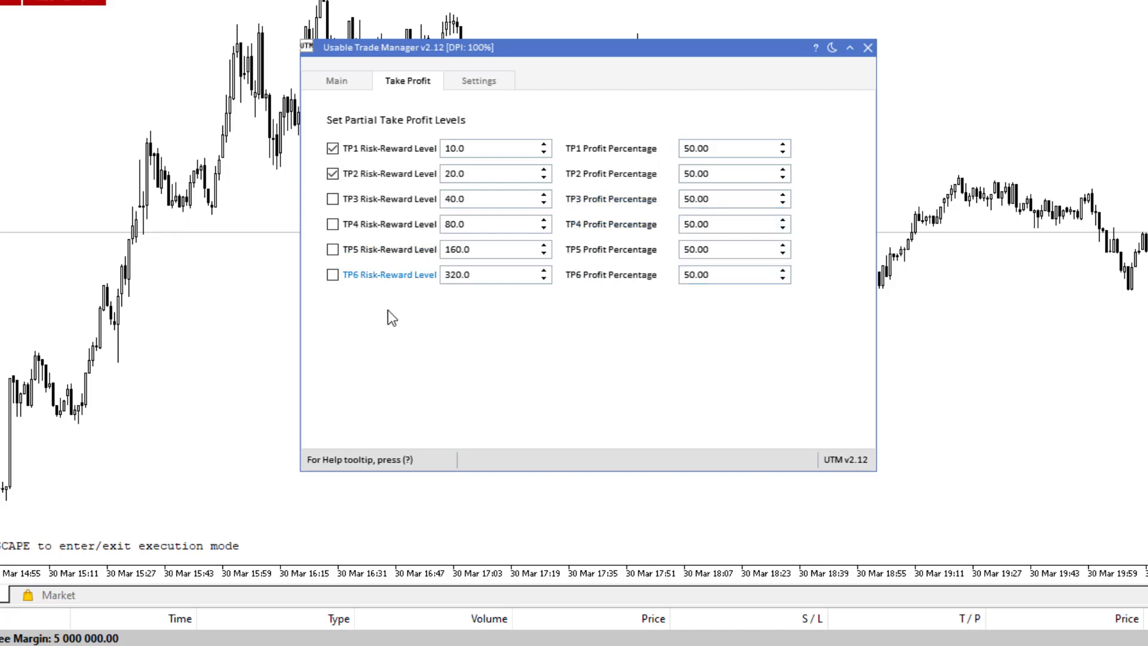
pyautogui.click(333, 179)
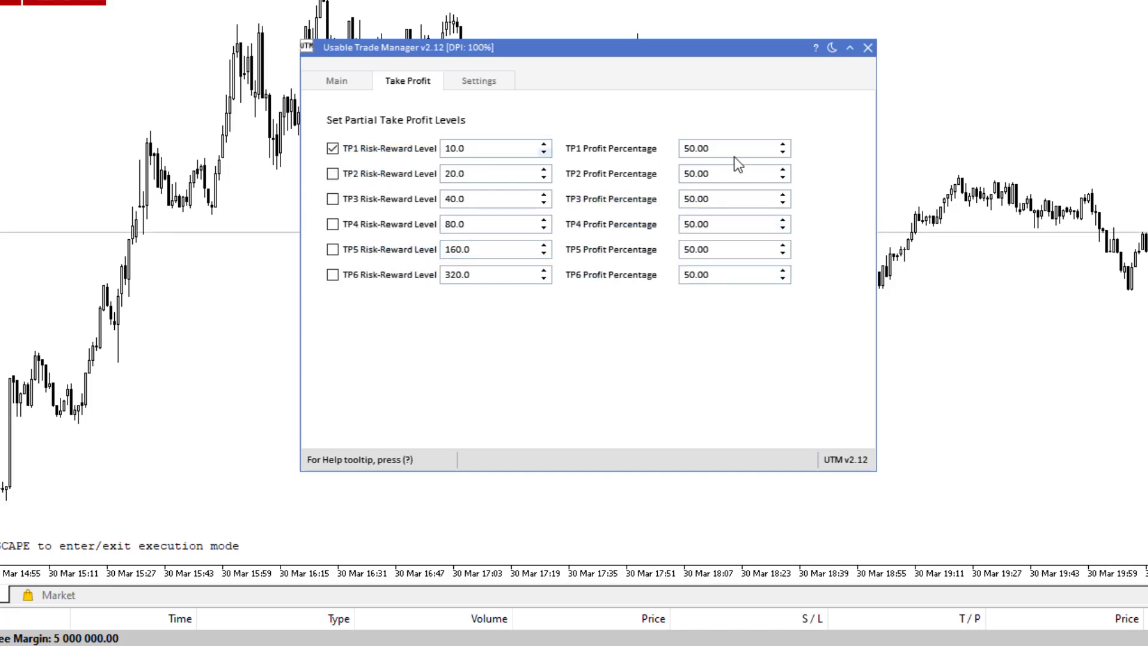
# Set TP1 to risk-reward 4.0 closing 25%
pyautogui.doubleClick(719, 156)
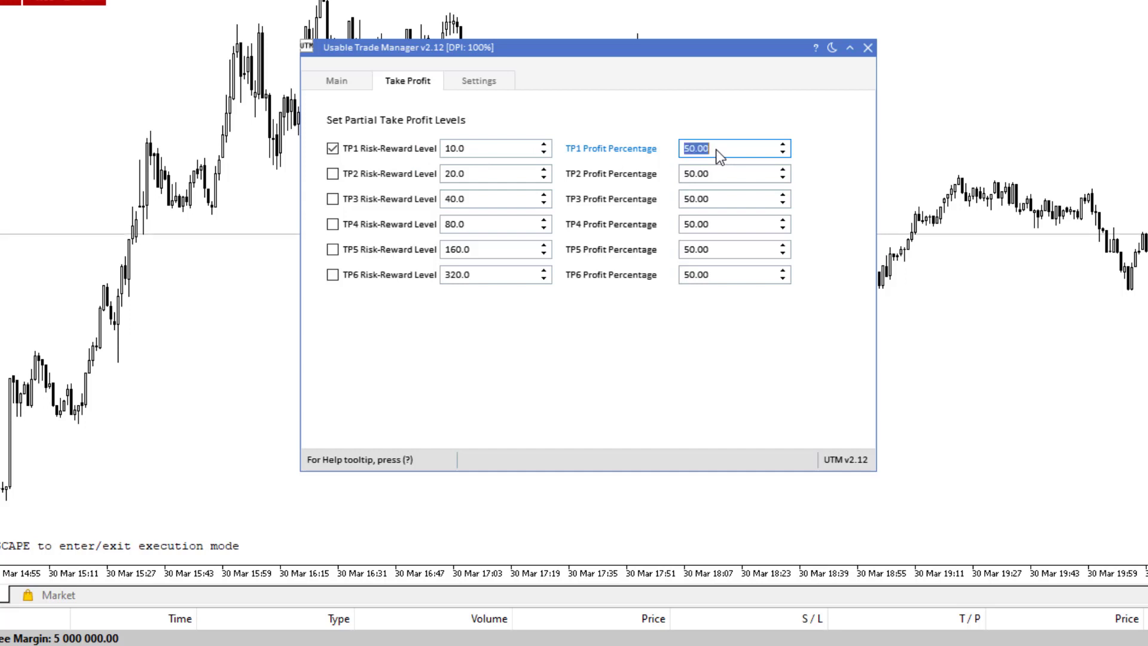
pyautogui.write('100')
pyautogui.click(689, 392)
pyautogui.click(464, 149)
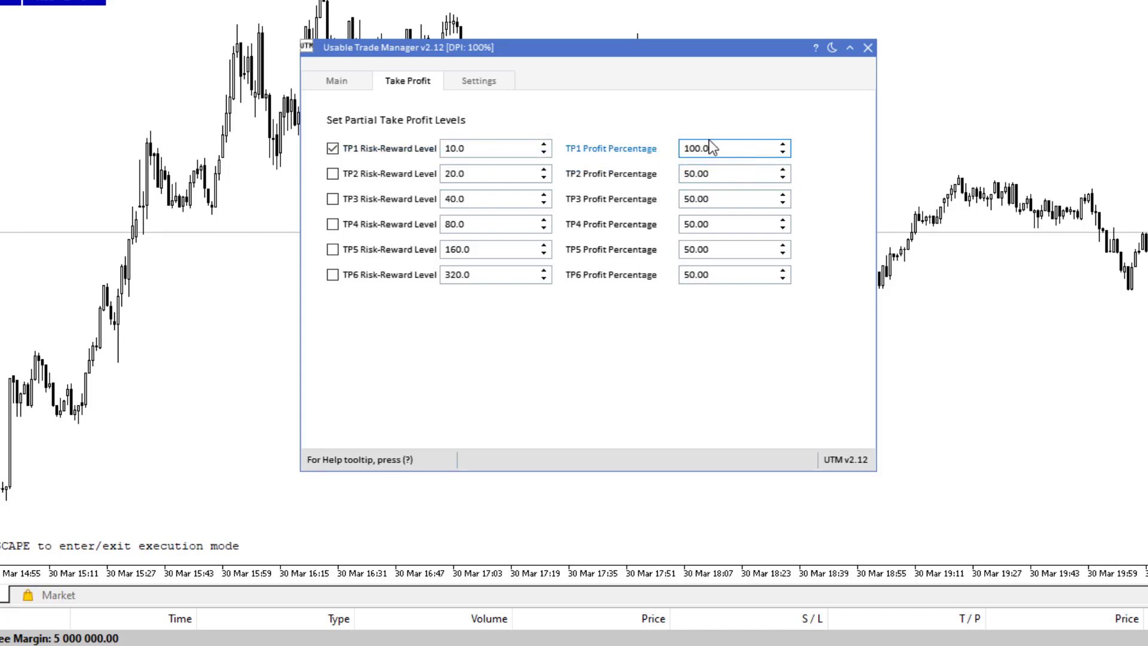
pyautogui.click(472, 148)
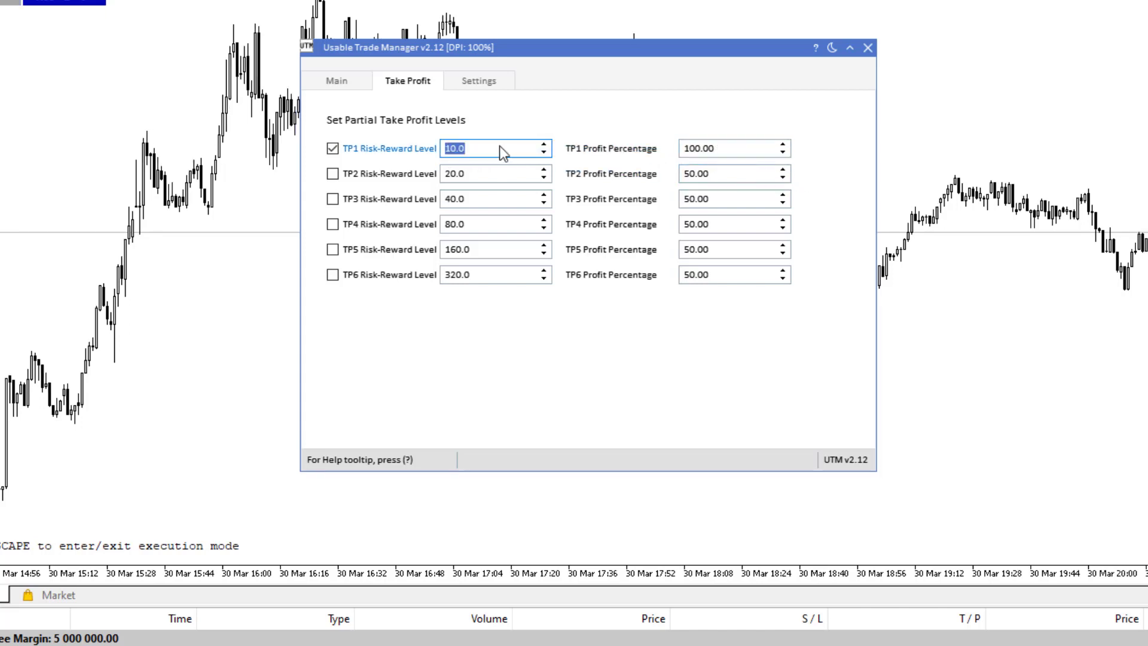
pyautogui.write('4')
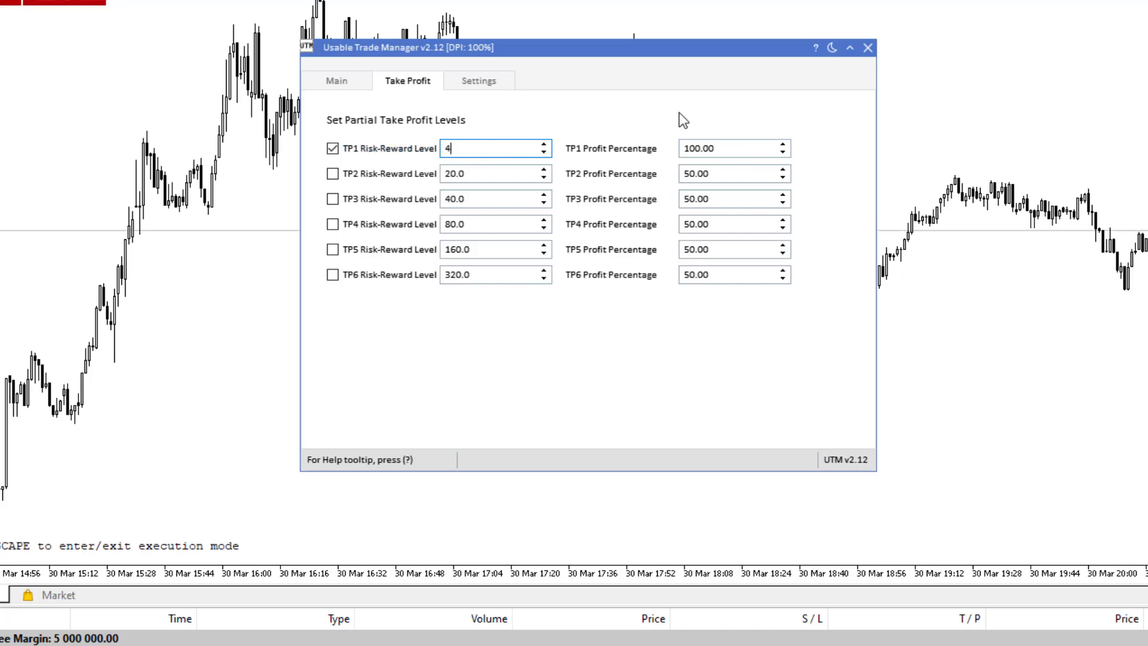
pyautogui.click(714, 149)
pyautogui.write('25')
pyautogui.press('Return')
# Re-enable TP2 and set its profit percentage to 75
pyautogui.click(331, 174)
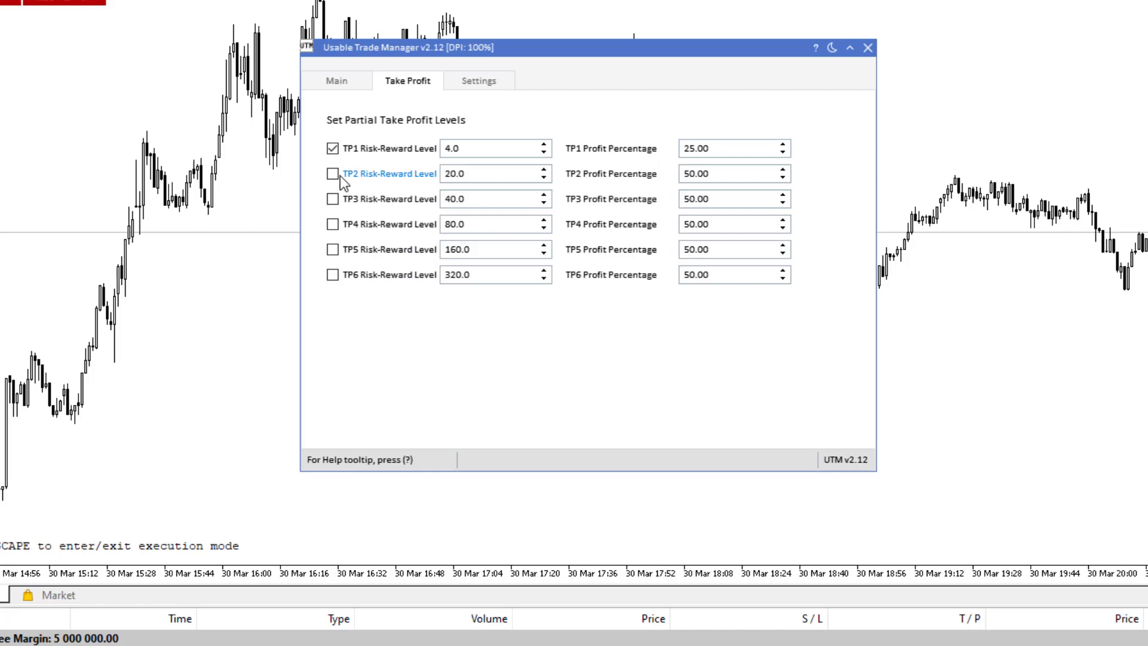
pyautogui.click(729, 172)
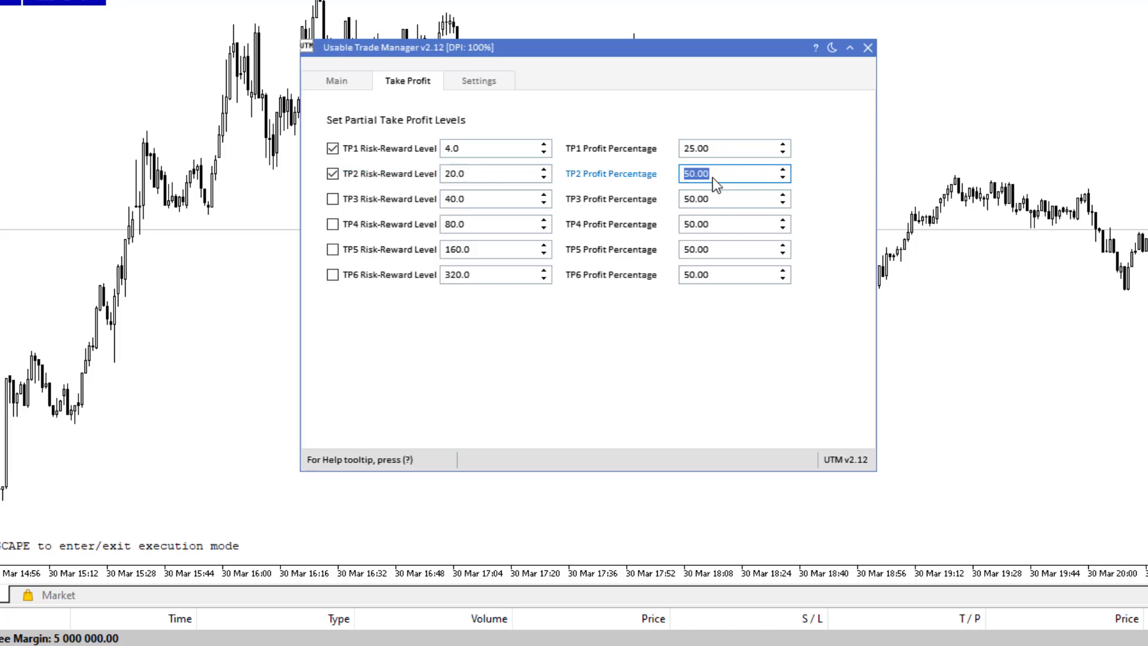
pyautogui.click(691, 150)
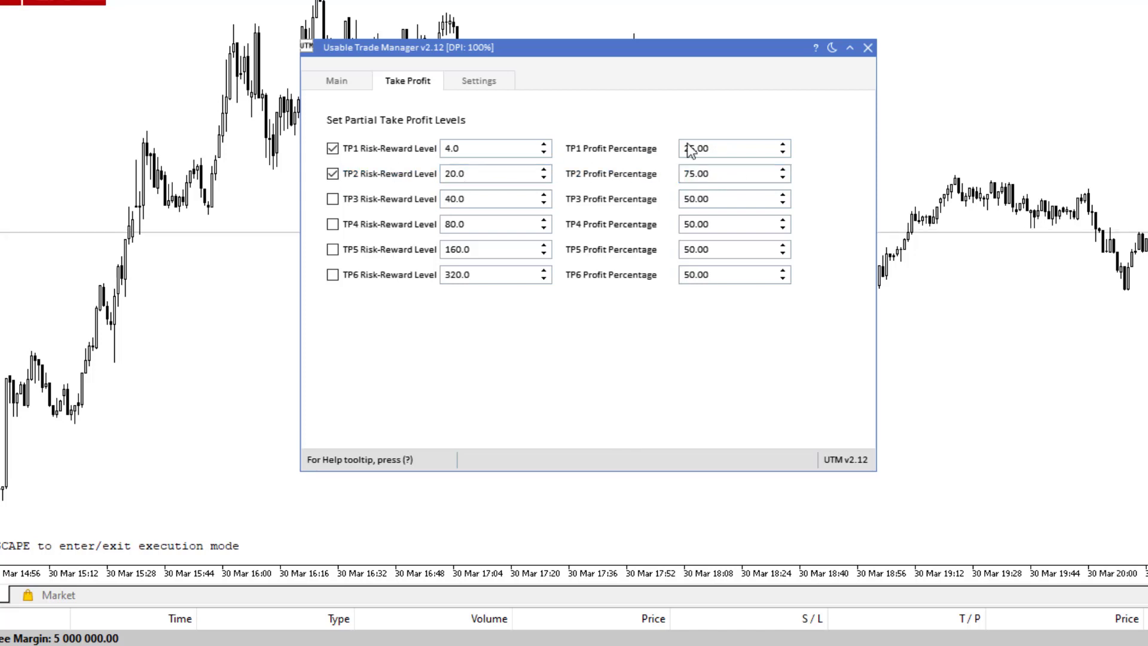
pyautogui.click(741, 176)
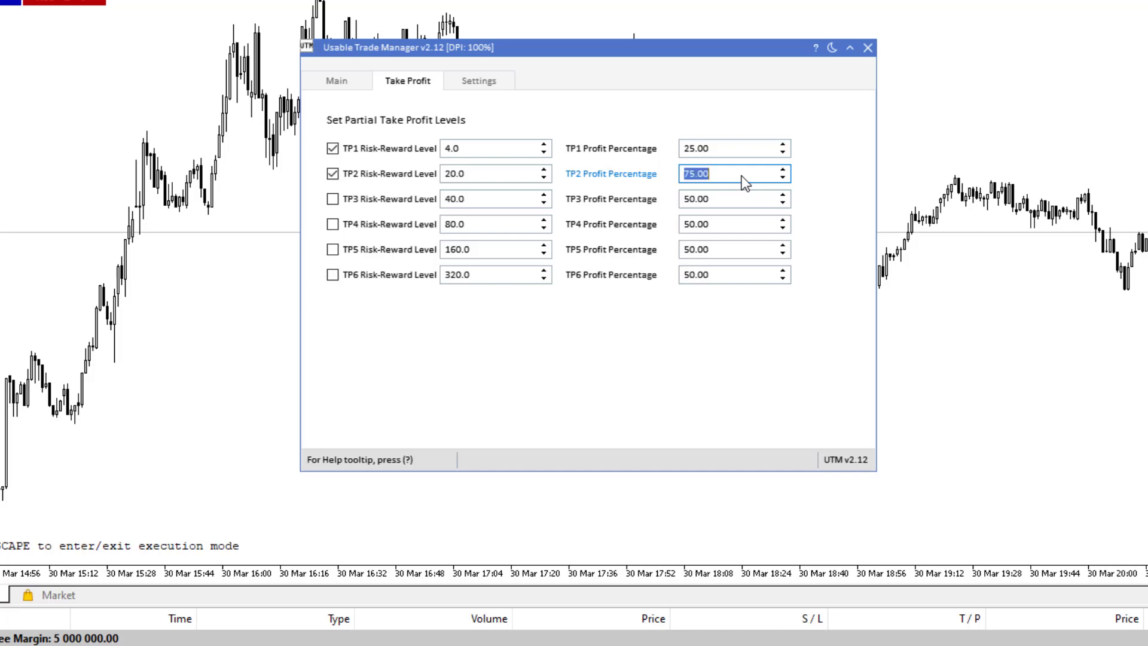
pyautogui.write('100')
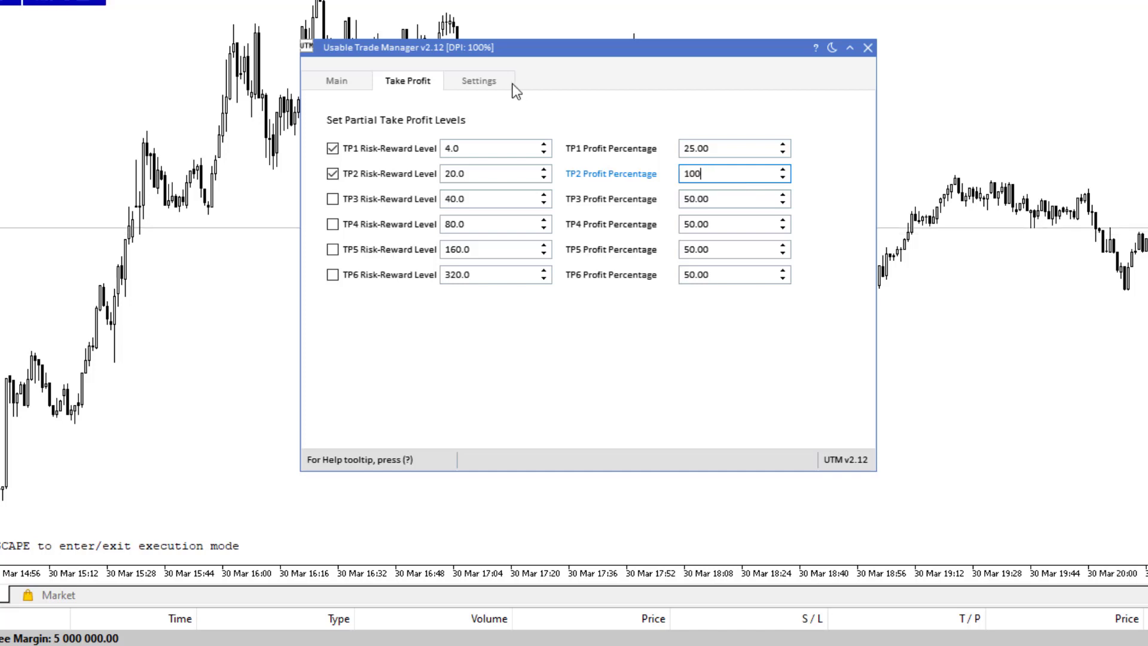
pyautogui.click(738, 379)
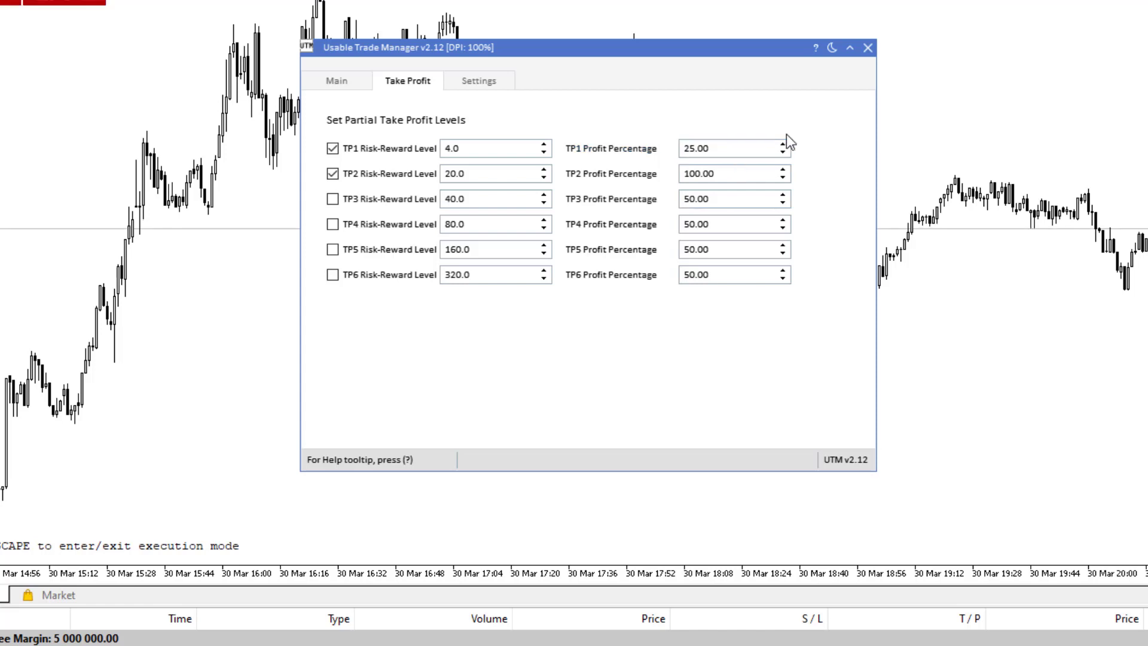
pyautogui.click(720, 175)
pyautogui.press('BackSpace')
pyautogui.write('75')
pyautogui.click(759, 346)
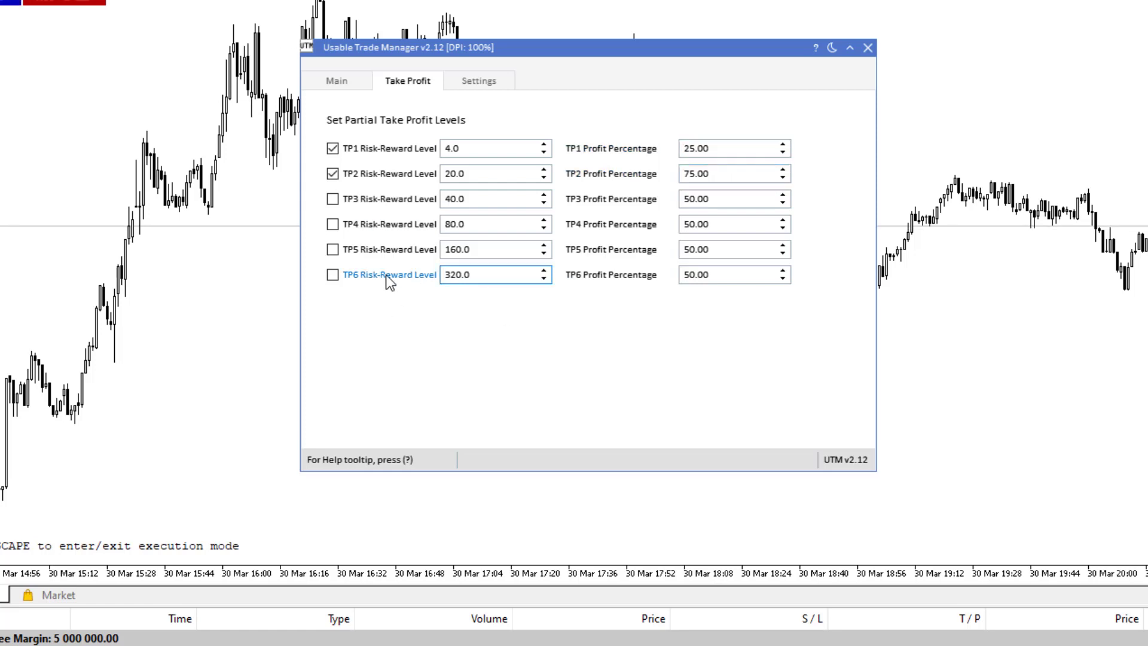
# Enable TP3 closing 100% and lower TP2's profit percentage to 50
pyautogui.doubleClick(717, 177)
pyautogui.write('100')
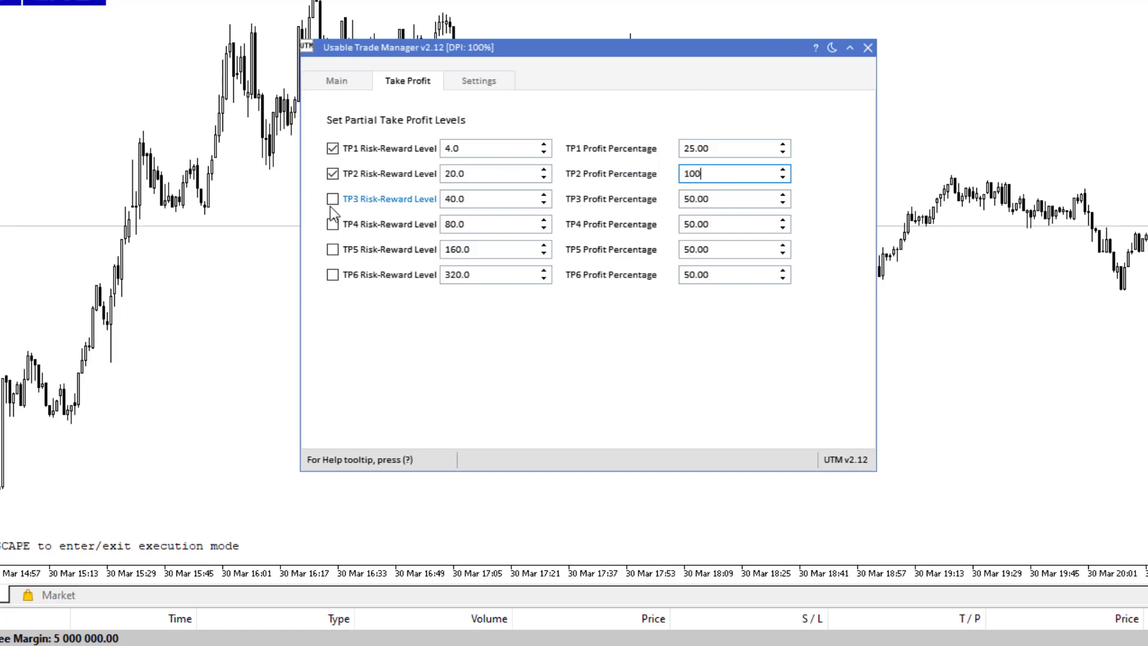
pyautogui.click(331, 203)
pyautogui.doubleClick(731, 175)
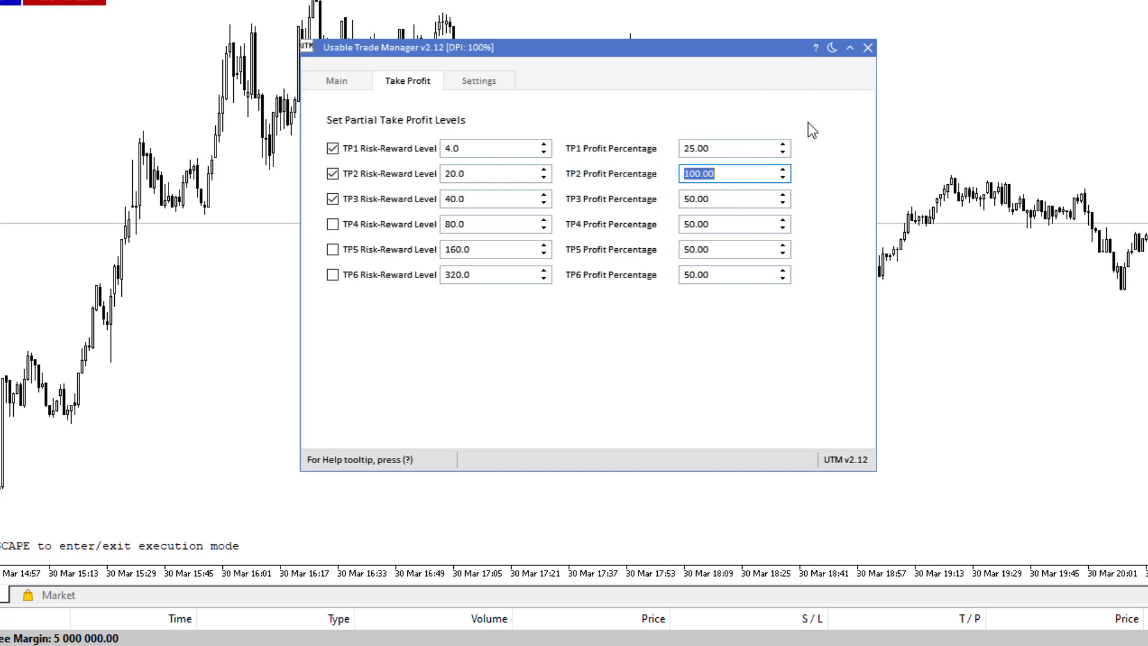
pyautogui.write('50')
pyautogui.click(705, 202)
pyautogui.write('100')
pyautogui.click(722, 404)
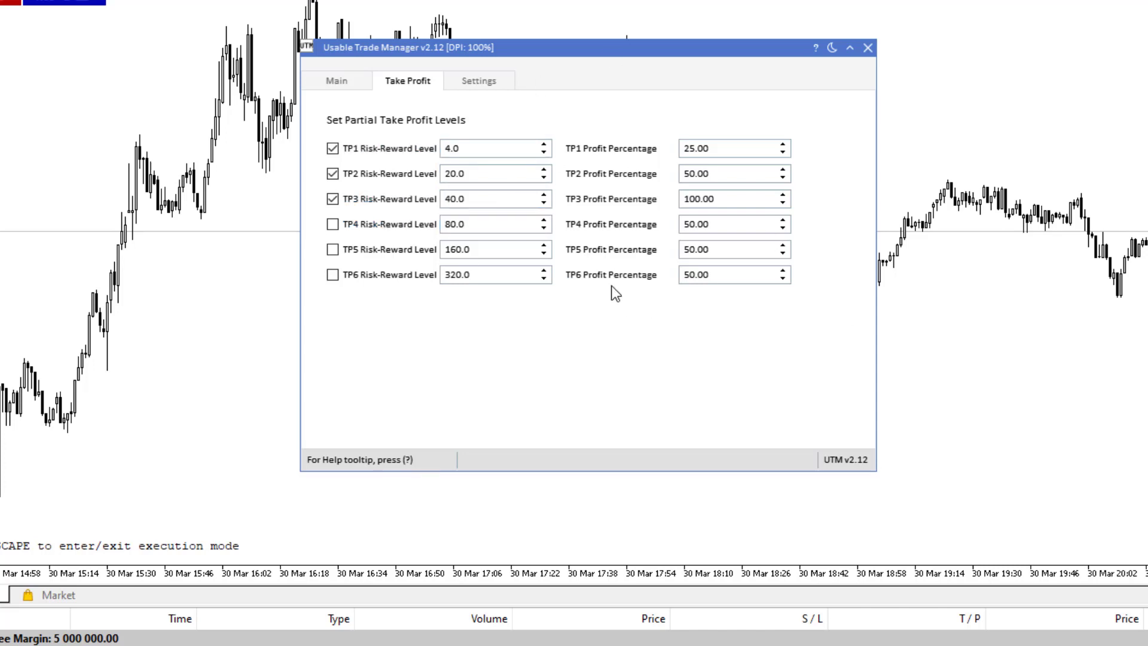
# In the UTM Settings tab, pick D as the Execution mode key, then collapse the manager
pyautogui.click(493, 82)
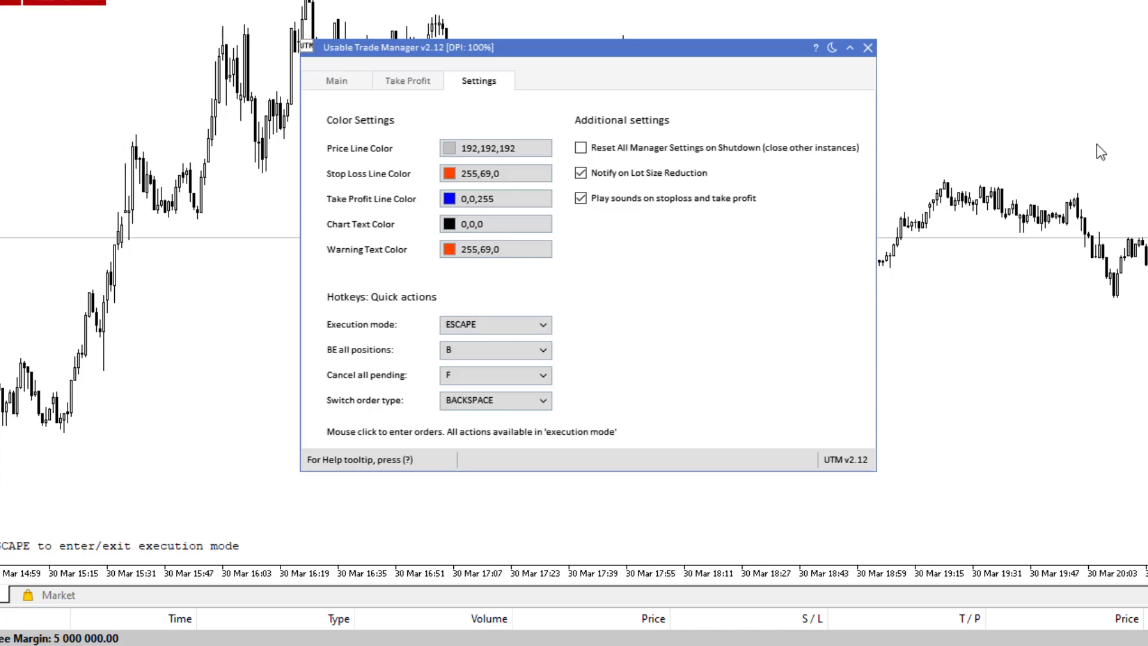
pyautogui.click(539, 330)
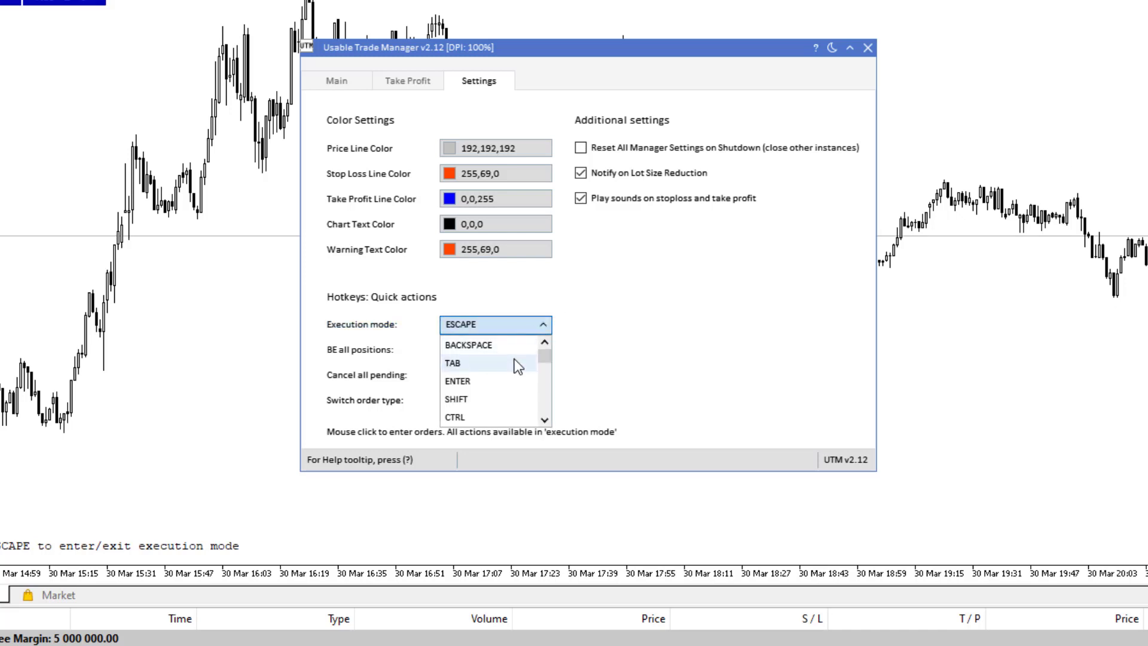
pyautogui.scroll(-7, 518, 366)
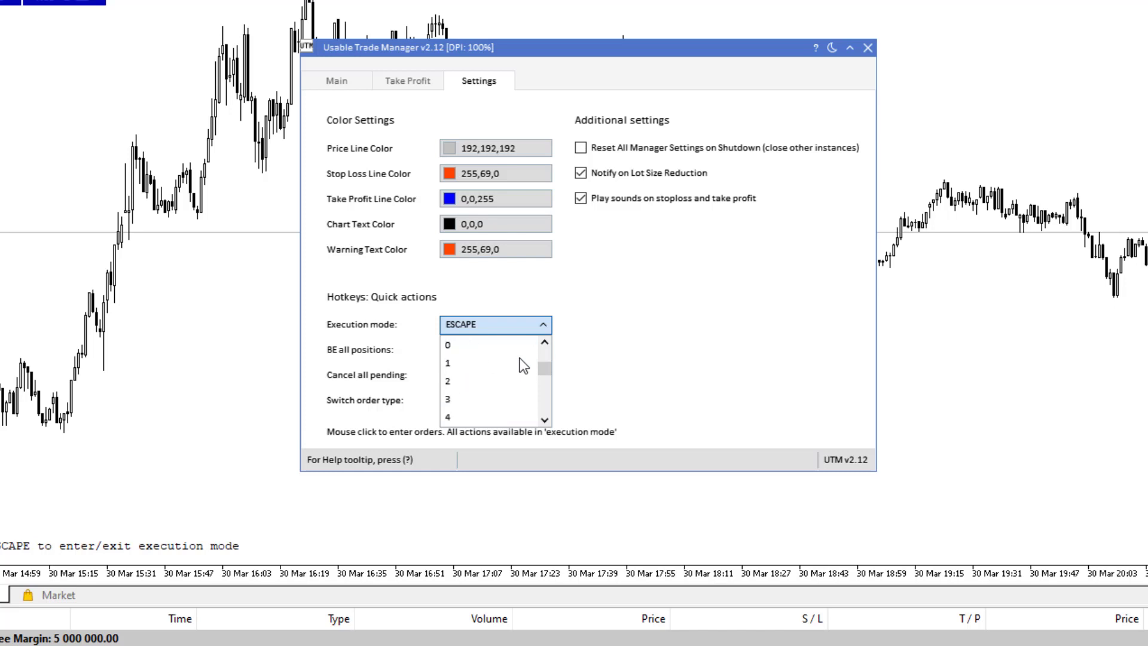
pyautogui.scroll(-4, 524, 366)
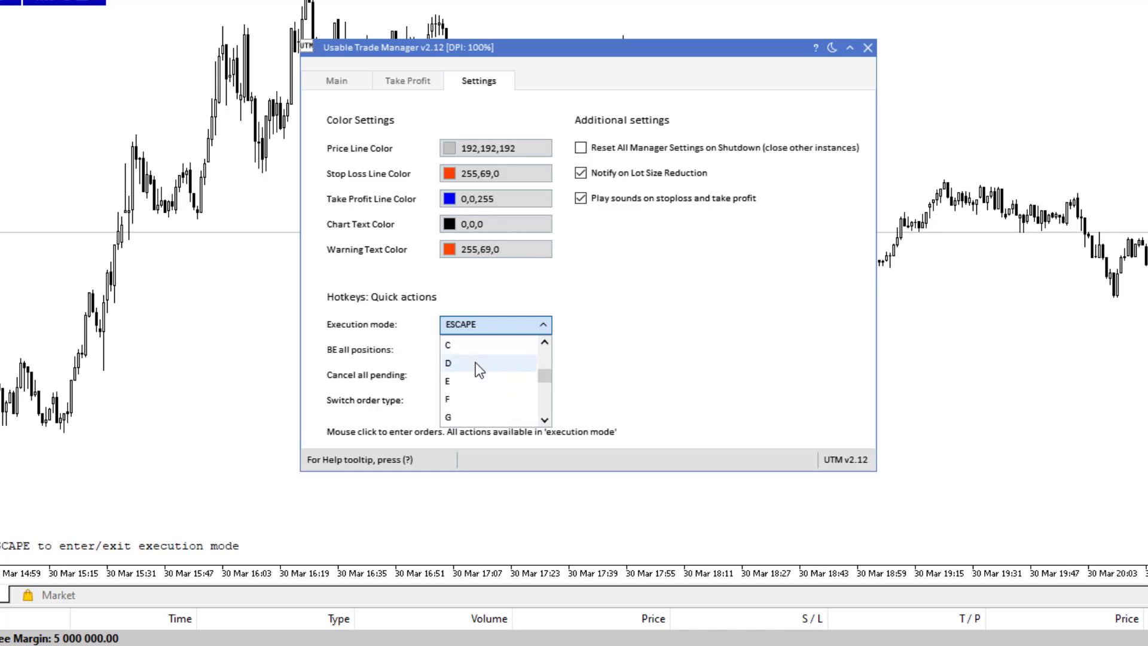
pyautogui.click(479, 363)
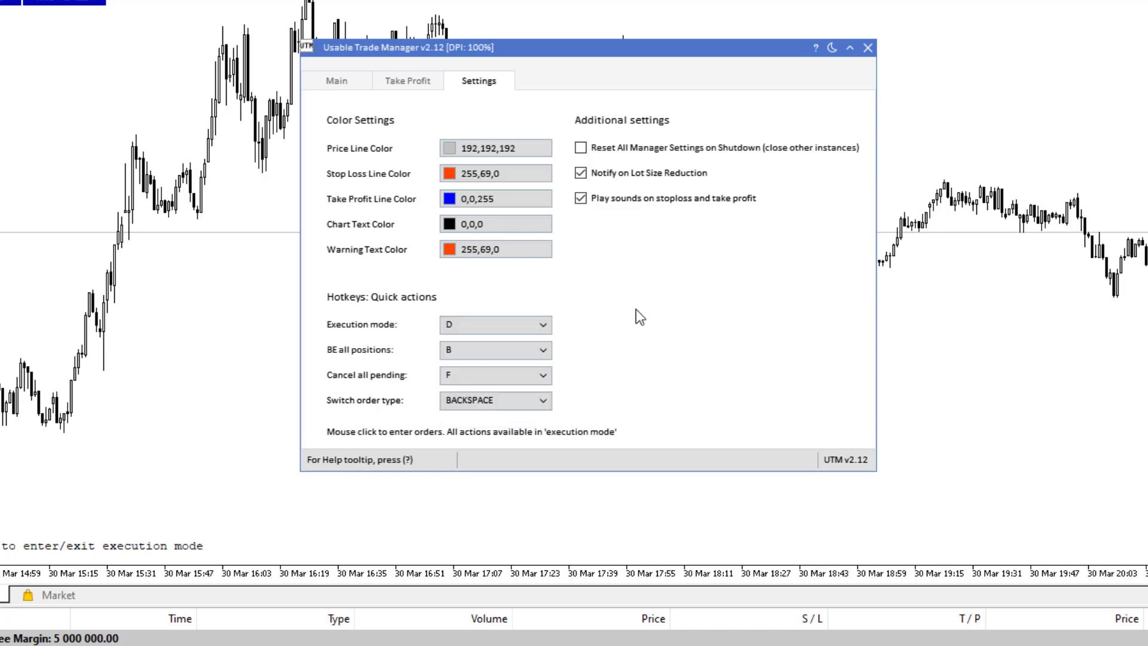
pyautogui.click(850, 47)
# Toggle execution mode with D and move the trade manager aside
pyautogui.press('d')
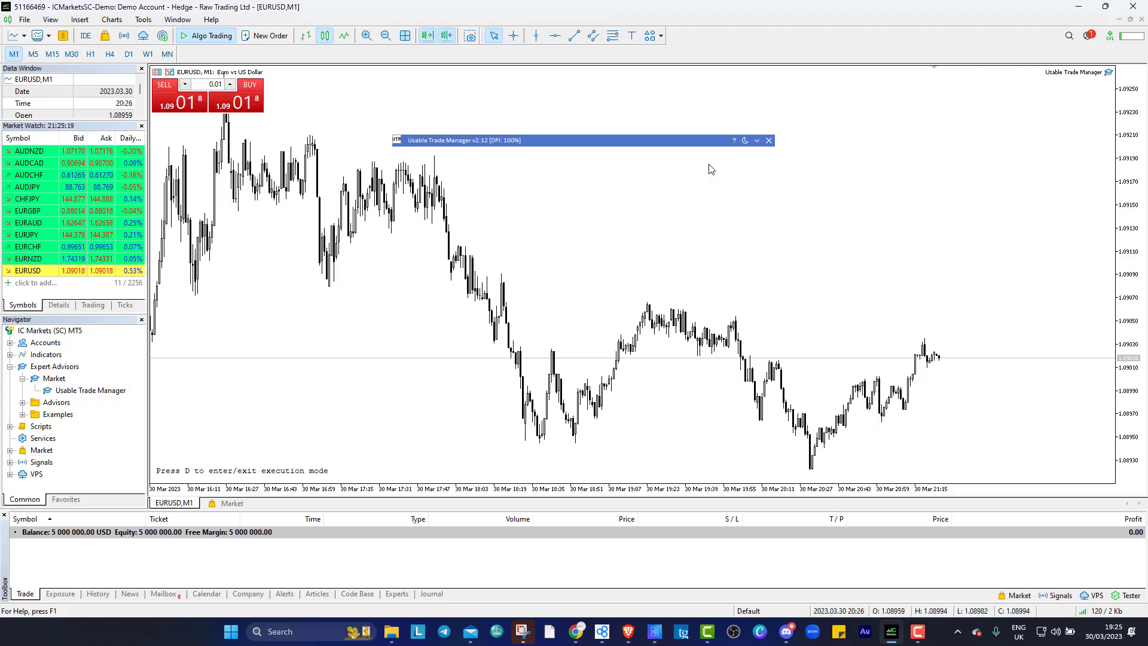
pyautogui.moveTo(561, 146); pyautogui.dragTo(462, 105)
pyautogui.press('d')
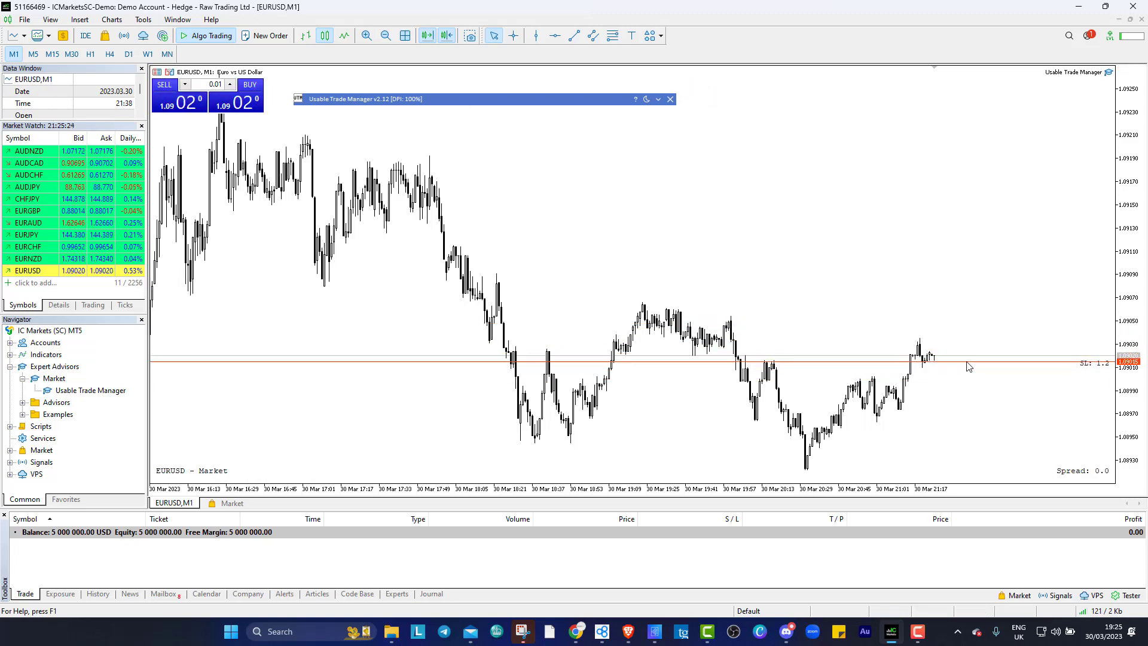
pyautogui.press('d')
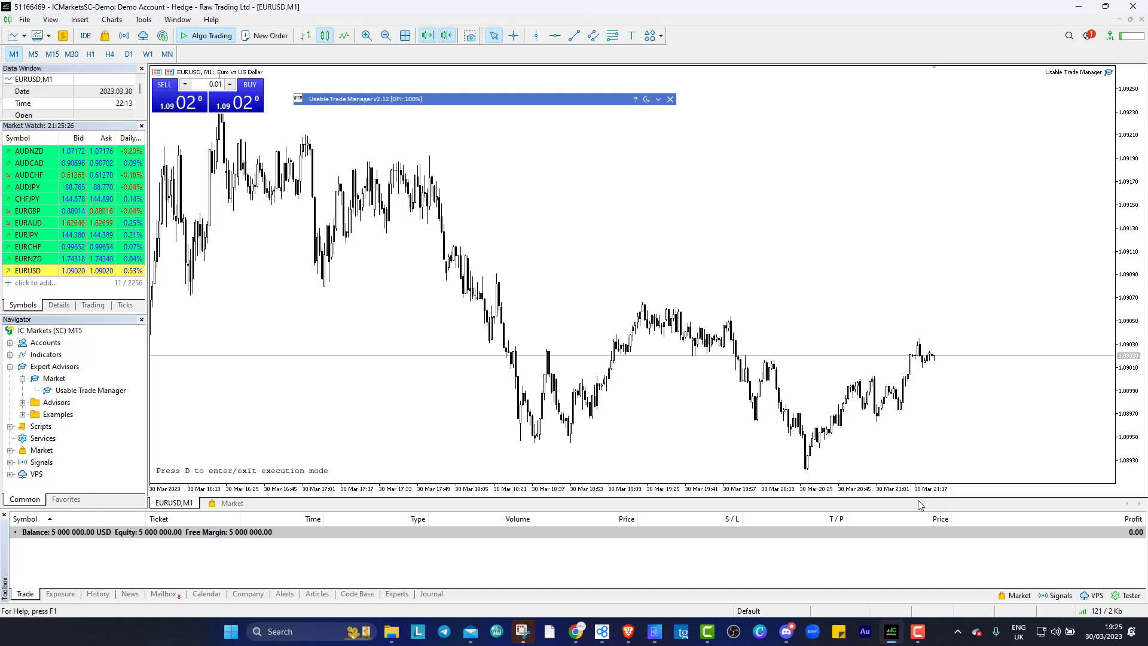
# Zoom in on recent candles, test a stop-loss line near 1.09013, then re-arm execution mode
pyautogui.moveTo(926, 496)
pyautogui.mouseDown()
pyautogui.moveTo(944, 498)
pyautogui.moveTo(924, 497)
pyautogui.mouseUp()
pyautogui.moveTo(1123, 194); pyautogui.dragTo(1128, 173)
pyautogui.press('d')
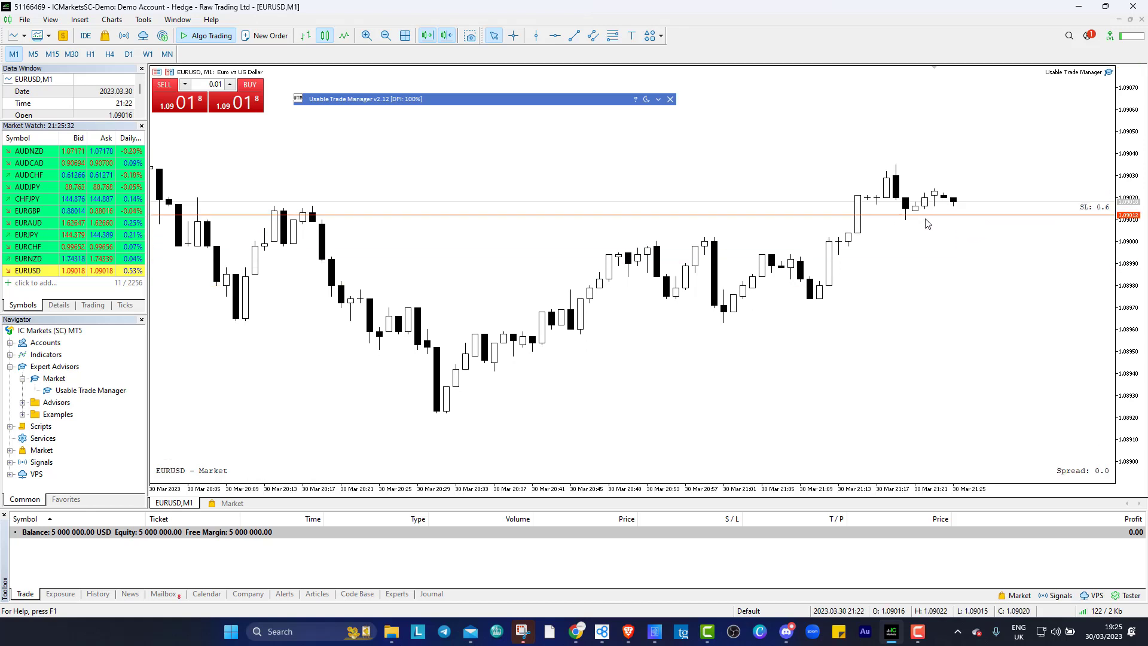
pyautogui.scroll(-1, 909, 231)
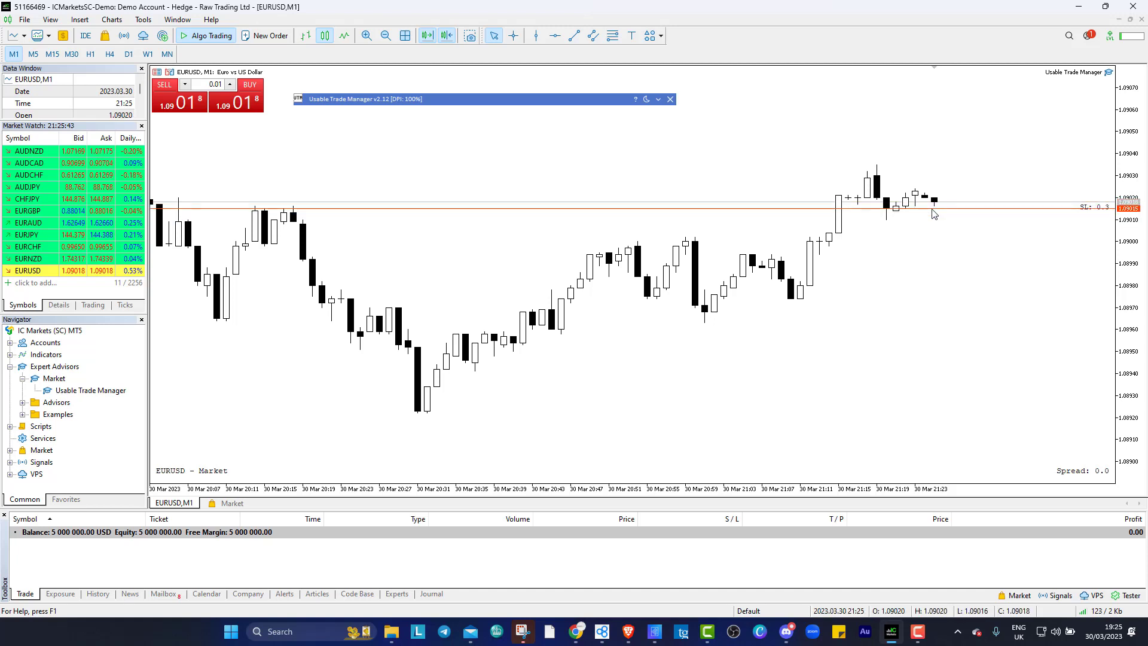
pyautogui.click(951, 212)
pyautogui.press('Escape')
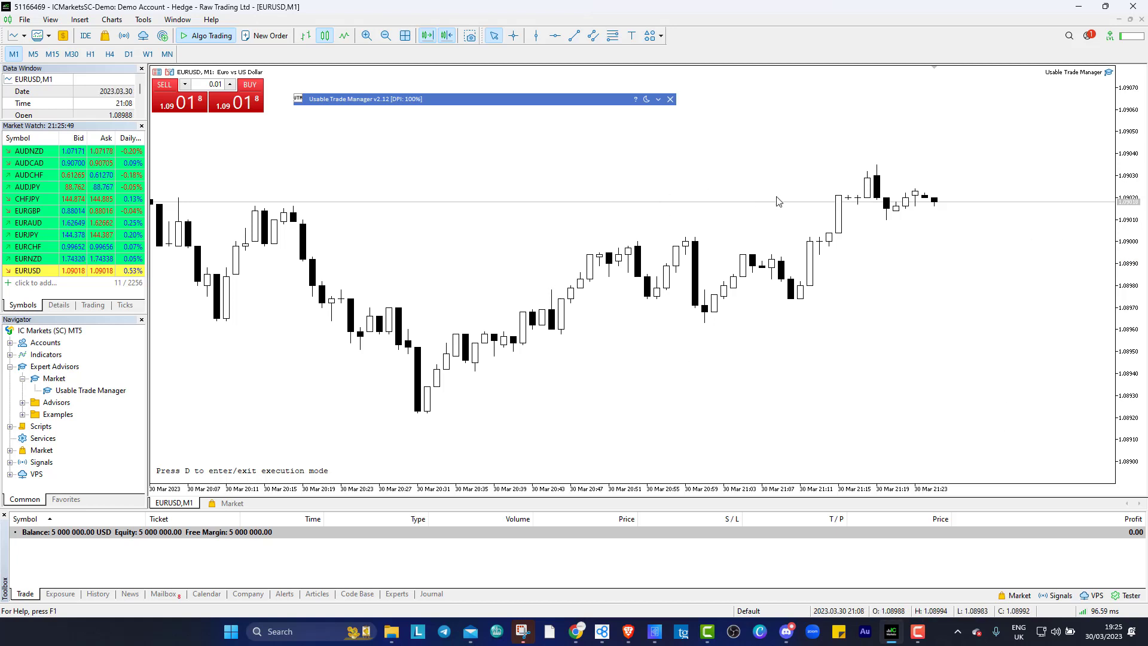
pyautogui.press('d')
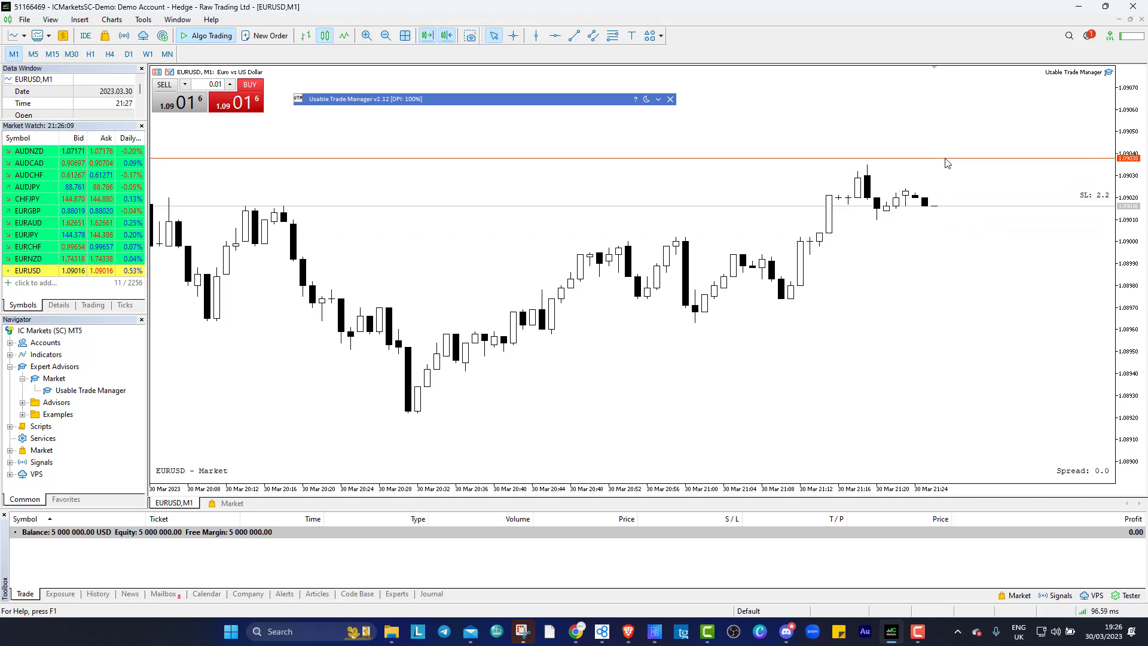
# Open the 200-lot sell with stop loss 1.09038, dismiss the alert, and expand the manager
pyautogui.click(944, 158)
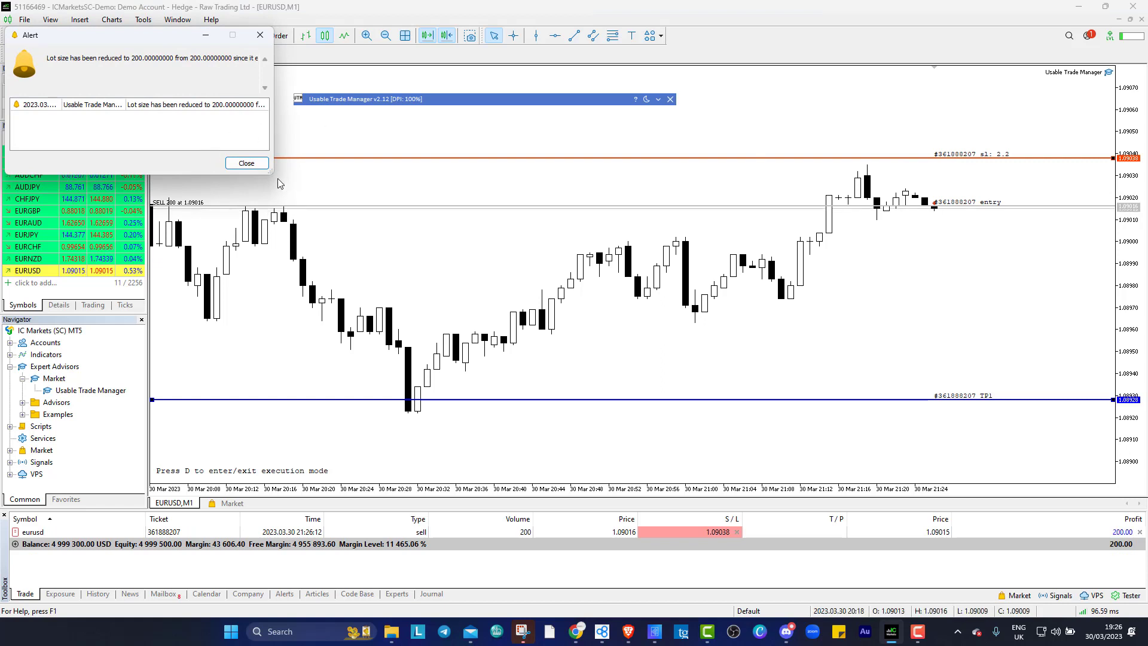
pyautogui.press('Escape')
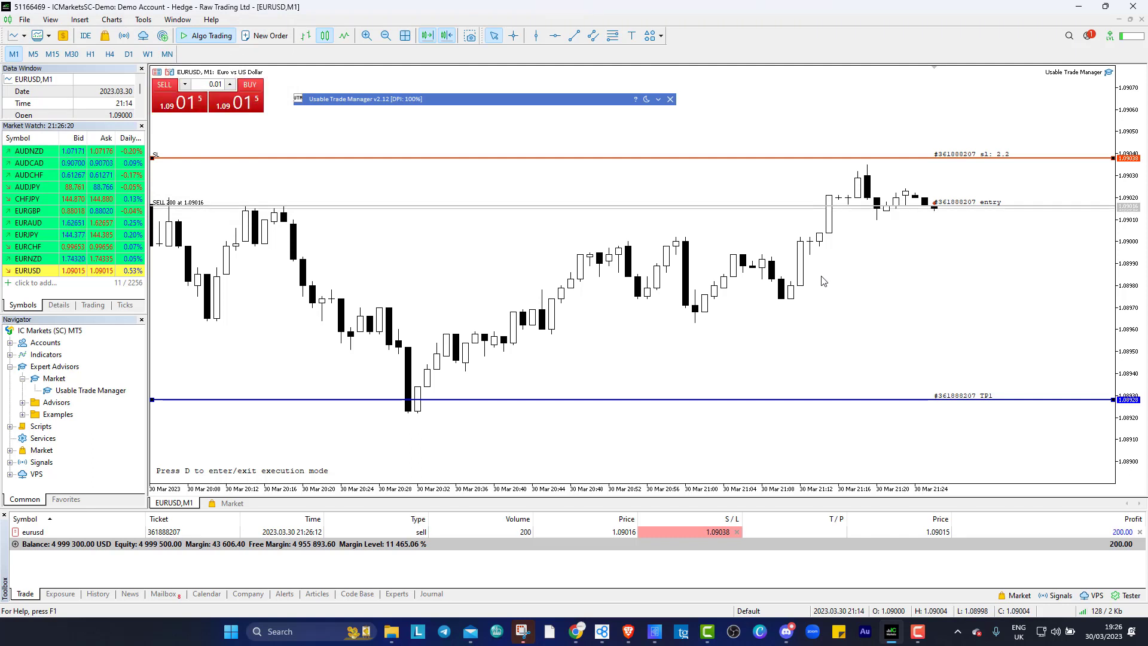
pyautogui.click(658, 100)
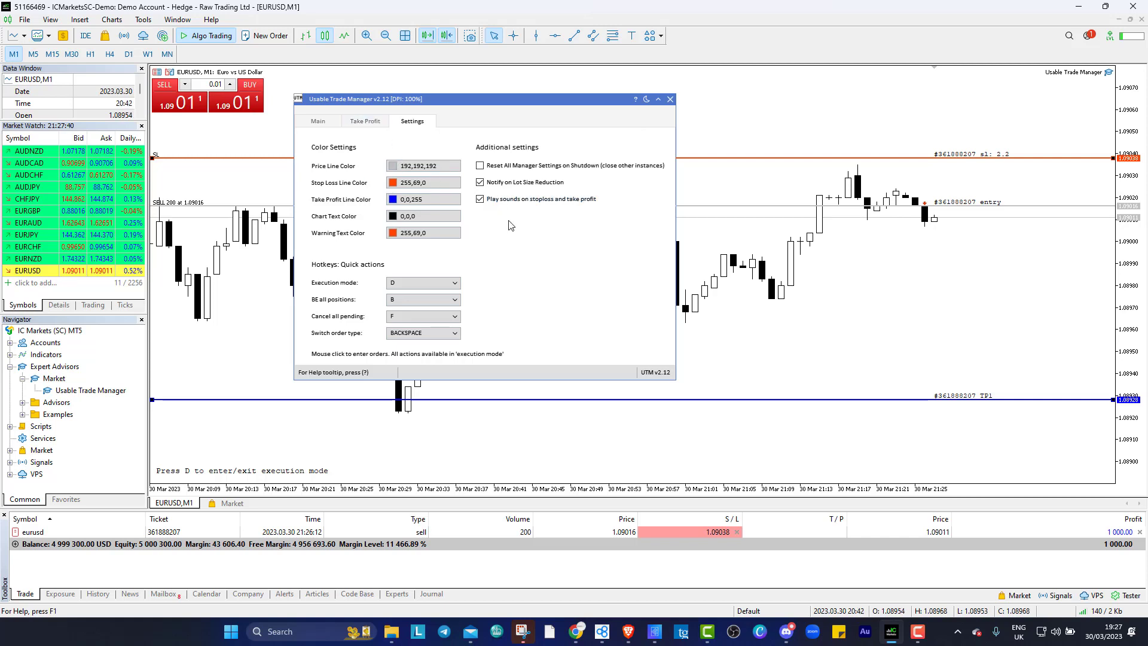
# Change the order type from Market to Limit in the manager's Main tab
pyautogui.click(359, 121)
pyautogui.click(317, 121)
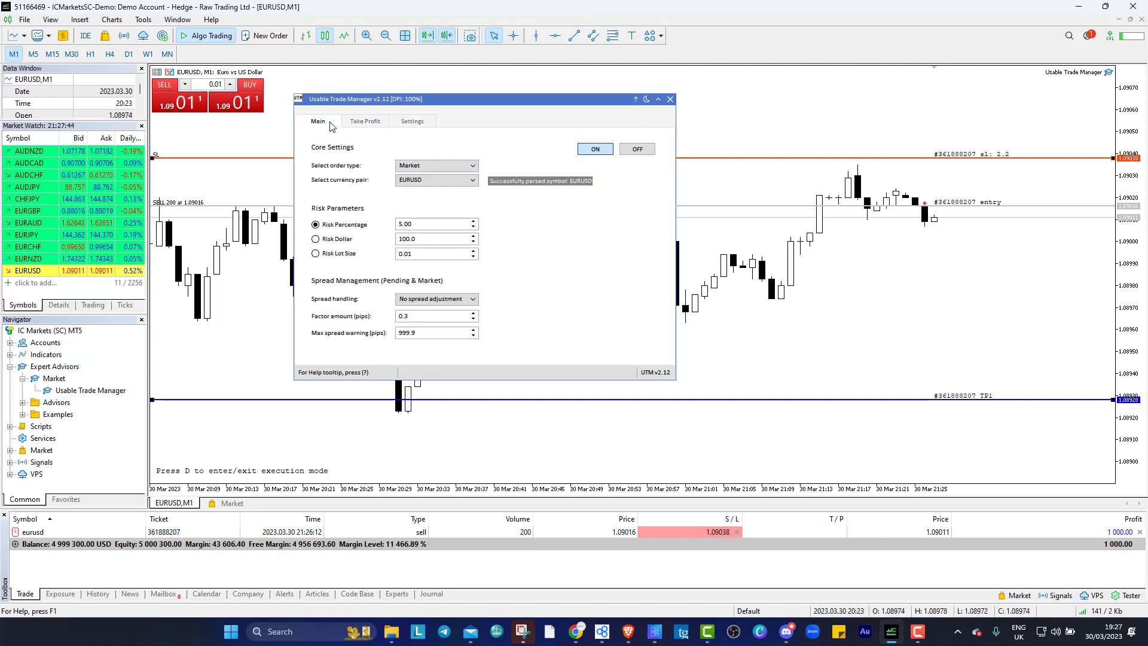
pyautogui.click(444, 170)
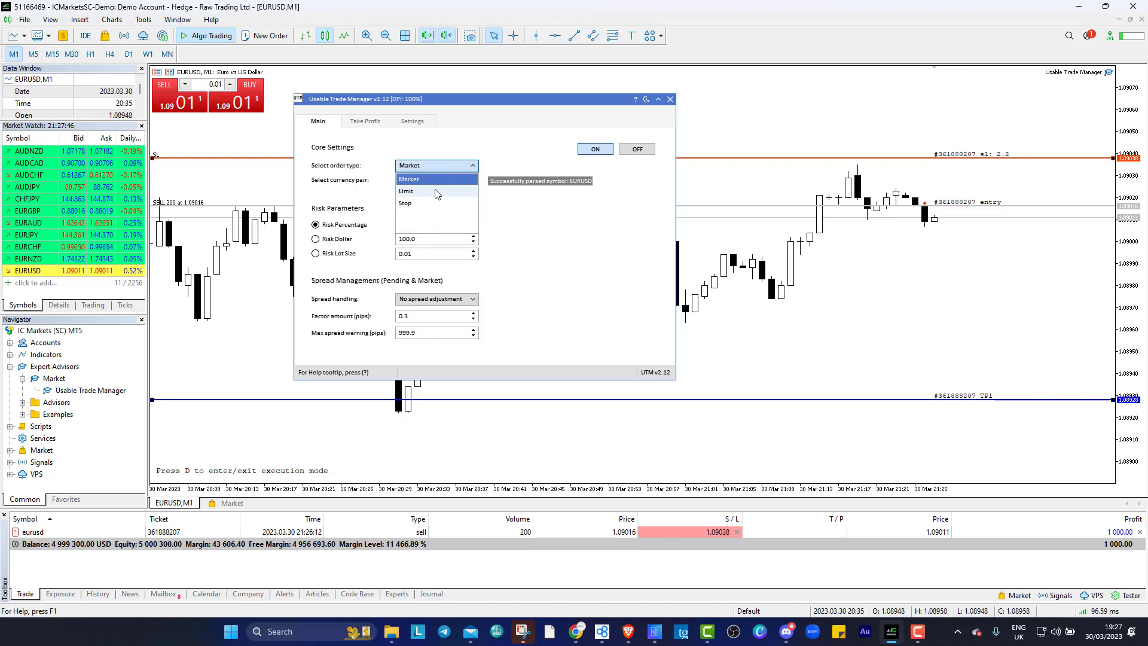
pyautogui.click(422, 183)
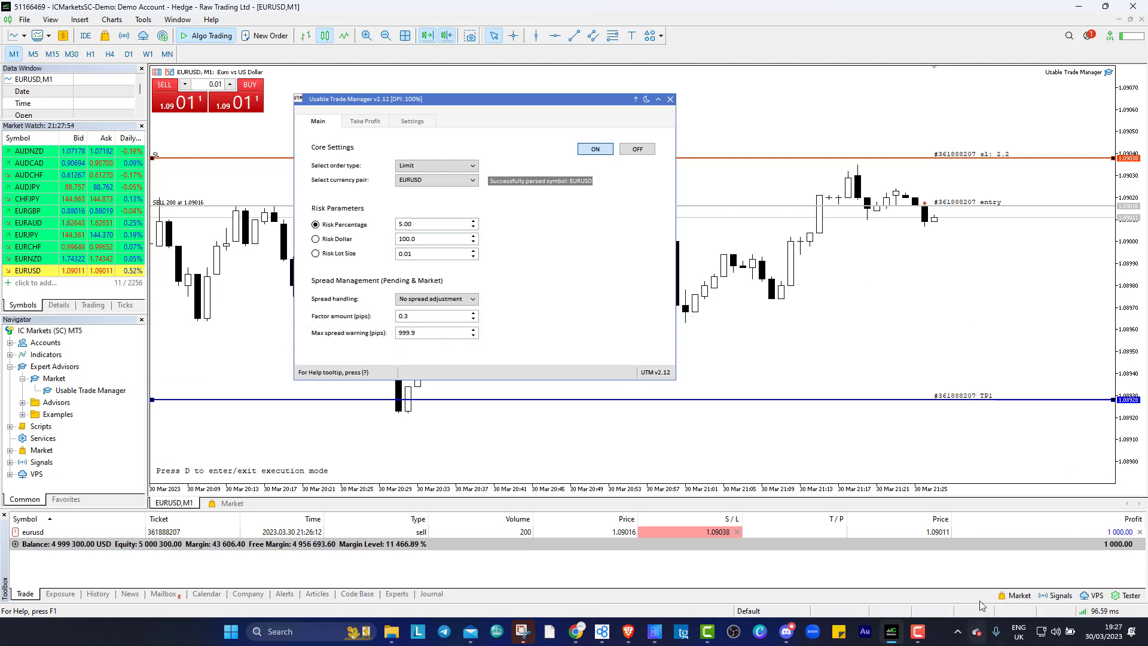
# Accept the One Click Trading terms and close the 200-lot EURUSD sell position
pyautogui.click(1139, 532)
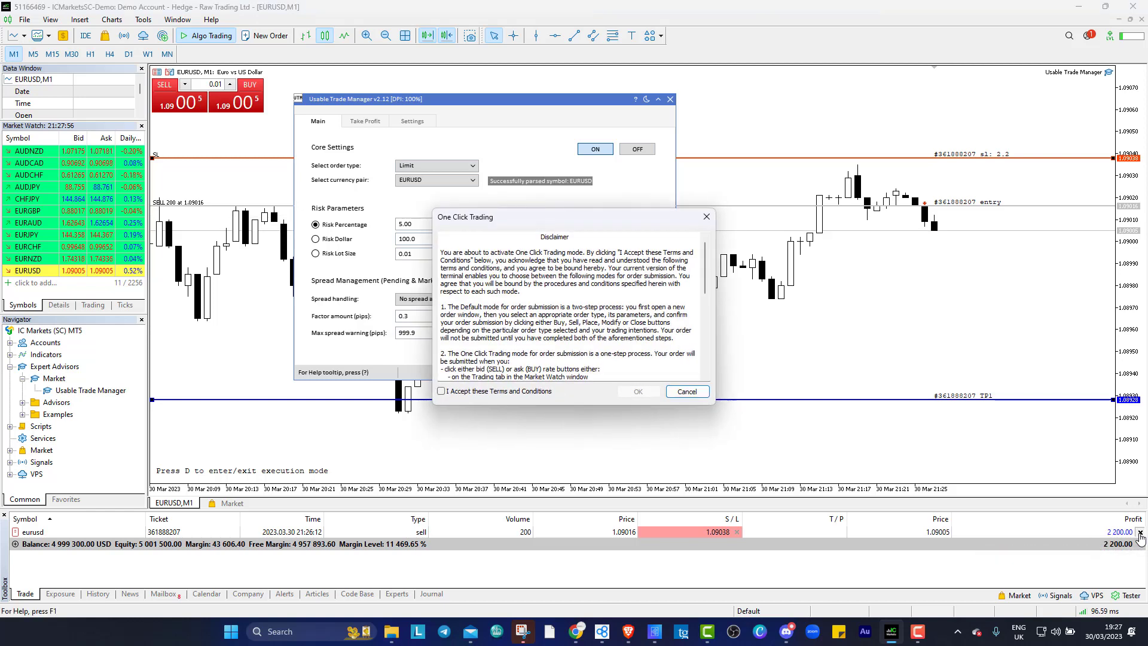
pyautogui.click(443, 392)
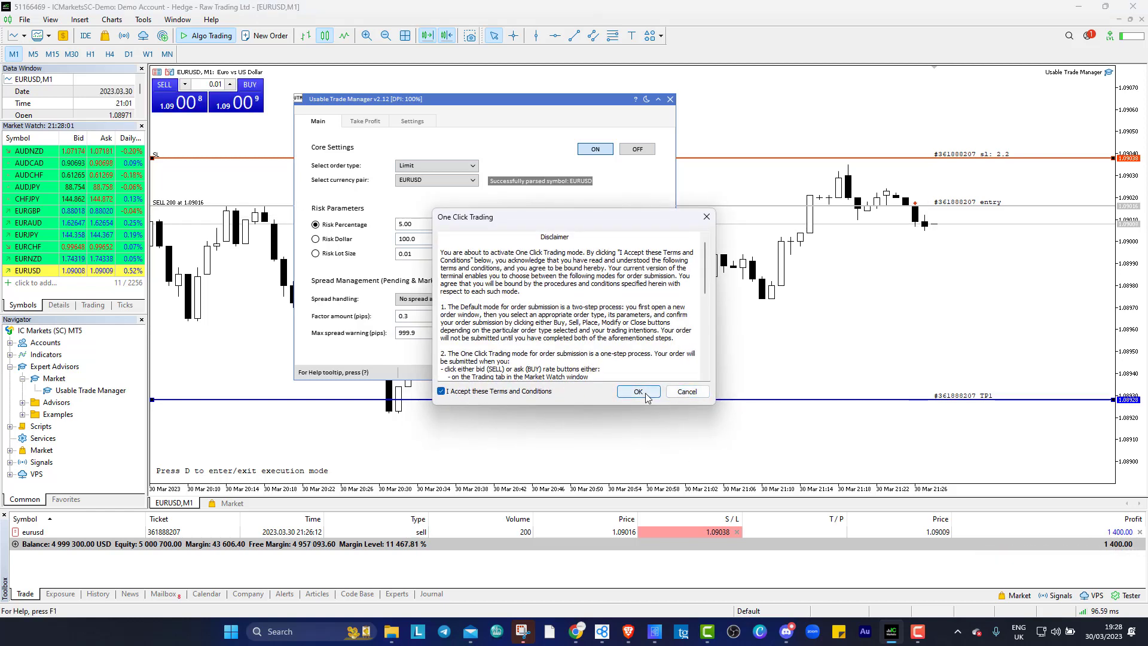
pyautogui.click(646, 396)
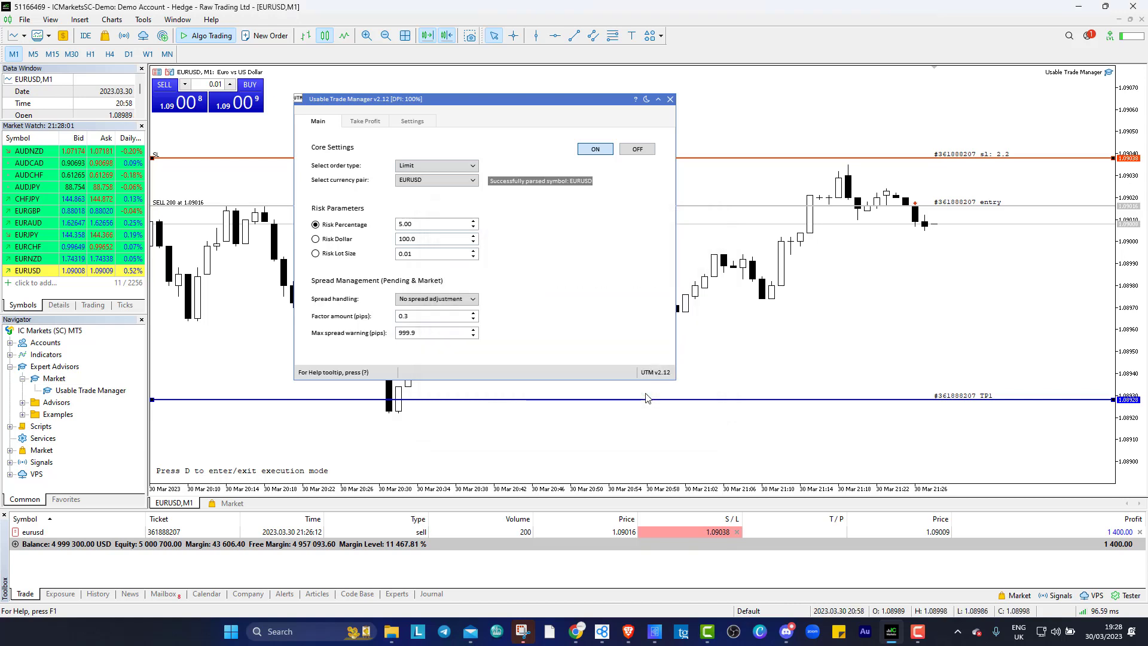
pyautogui.click(1140, 532)
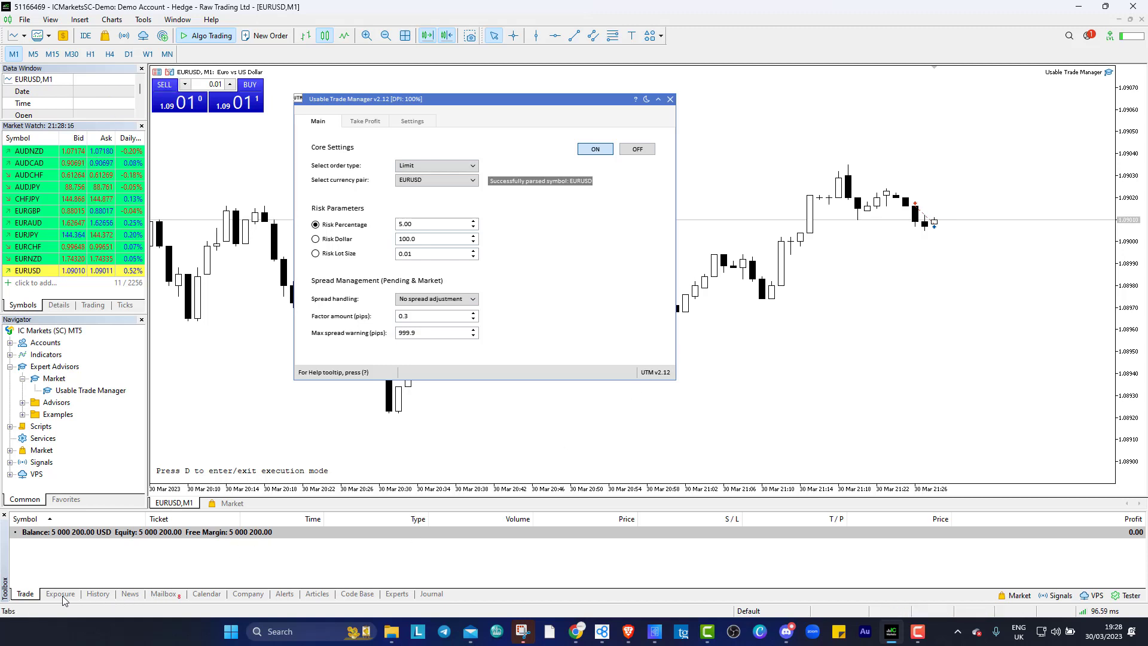
# Show the account history listing the closed EURUSD sell with its 1 600.00 profit
pyautogui.click(98, 594)
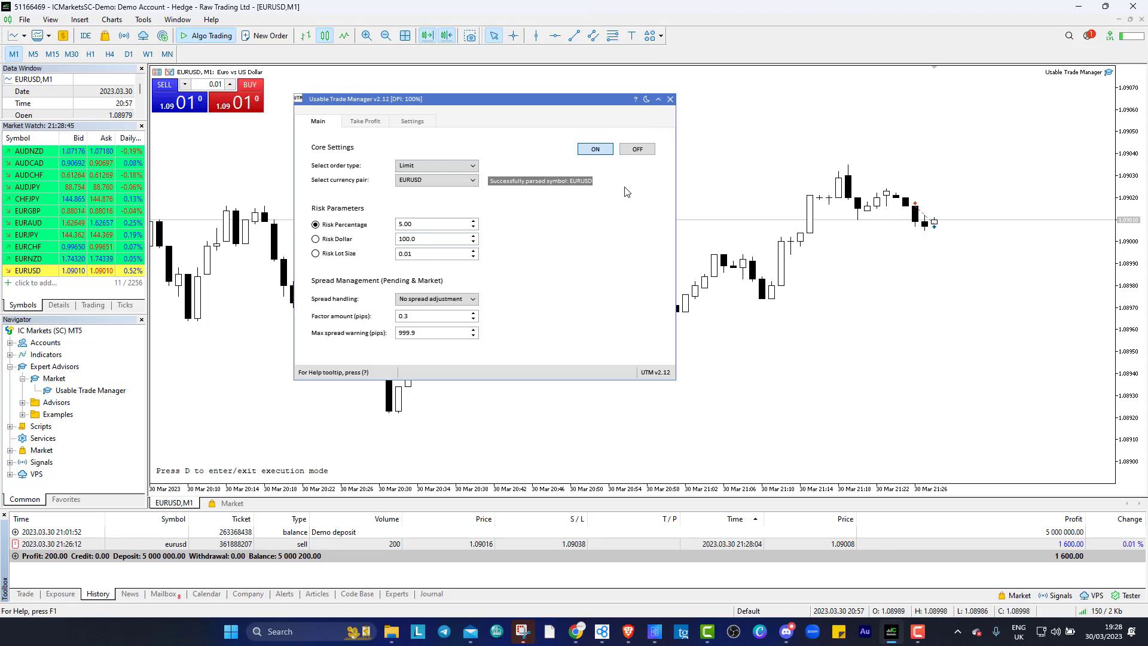
# Collapse the trade manager, enter execution mode with D, and set the limit entry at 1.08980
pyautogui.click(658, 98)
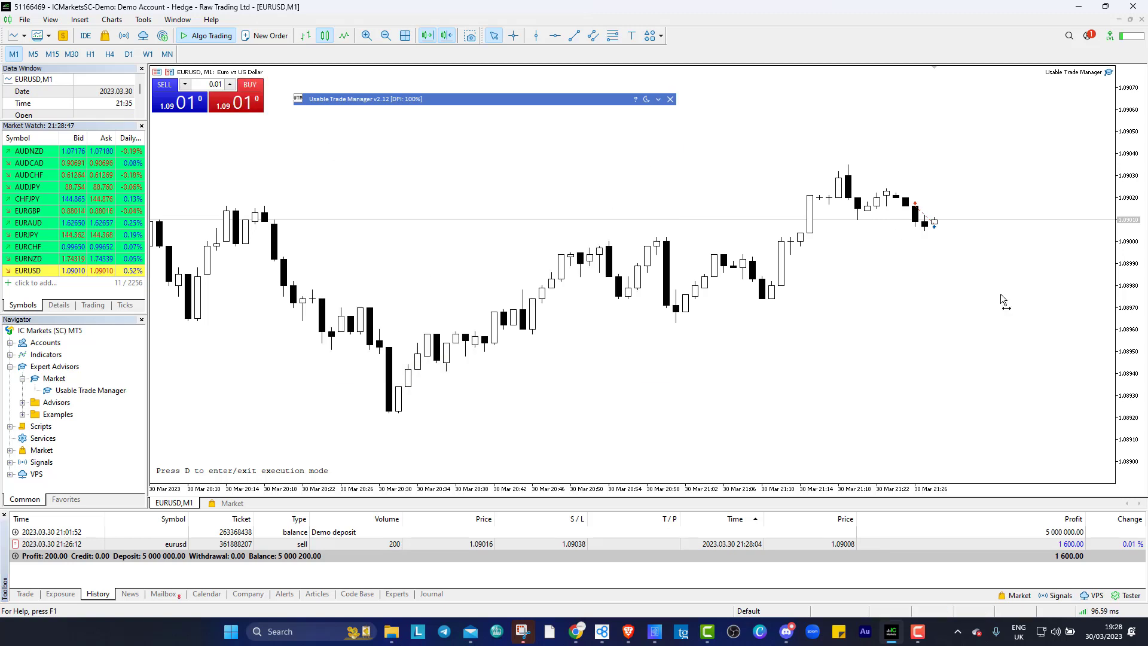
pyautogui.press('d')
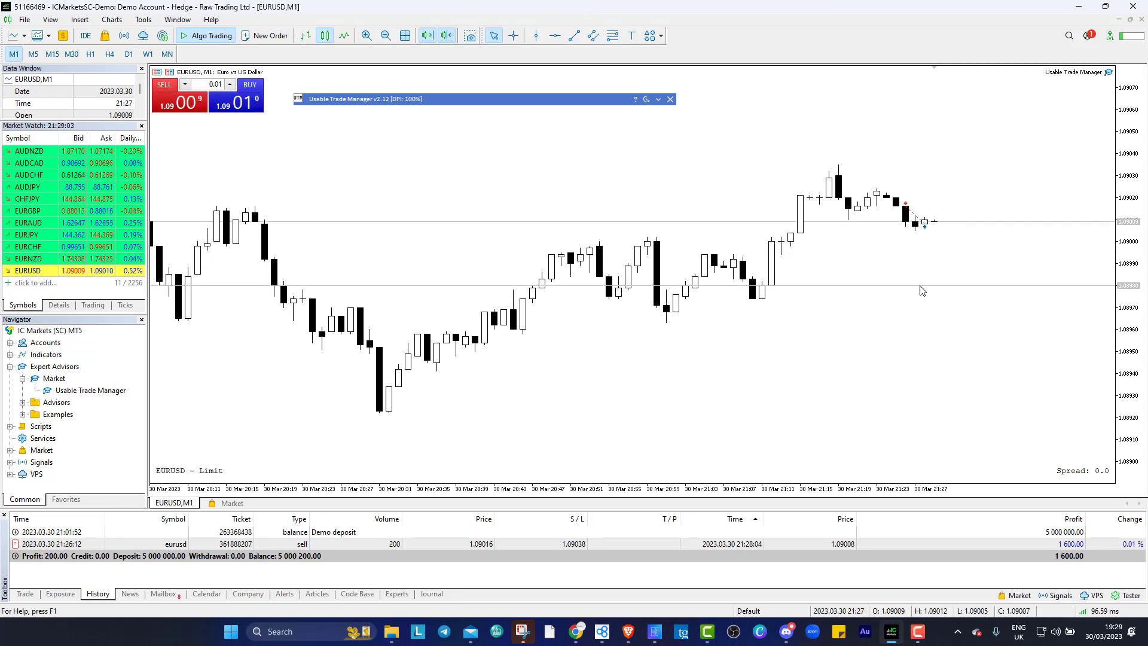
pyautogui.click(920, 285)
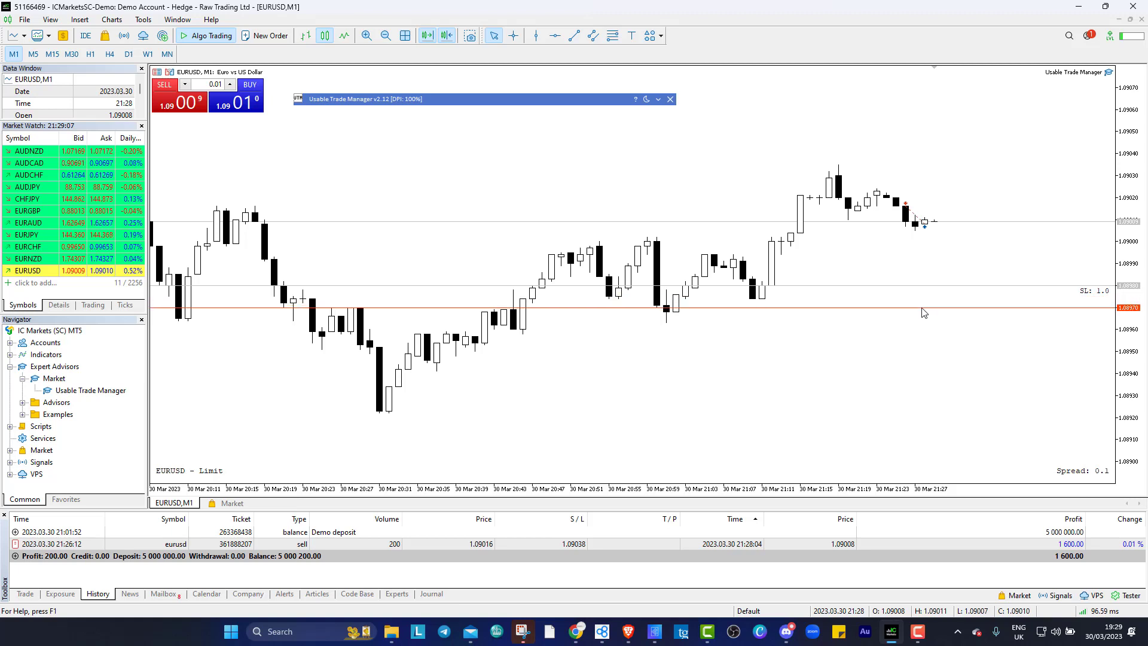
# Place the order with stop loss at 1.08970, compress the price scale, and dismiss the lot-size alert
pyautogui.click(922, 308)
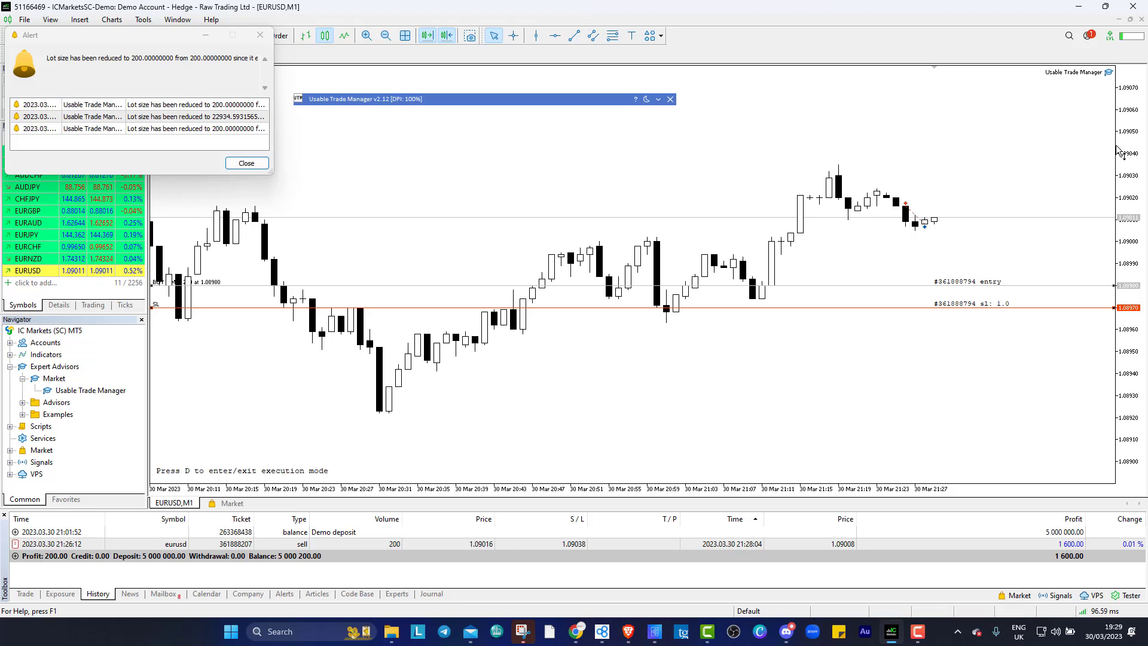
pyautogui.moveTo(1126, 149); pyautogui.dragTo(1128, 172)
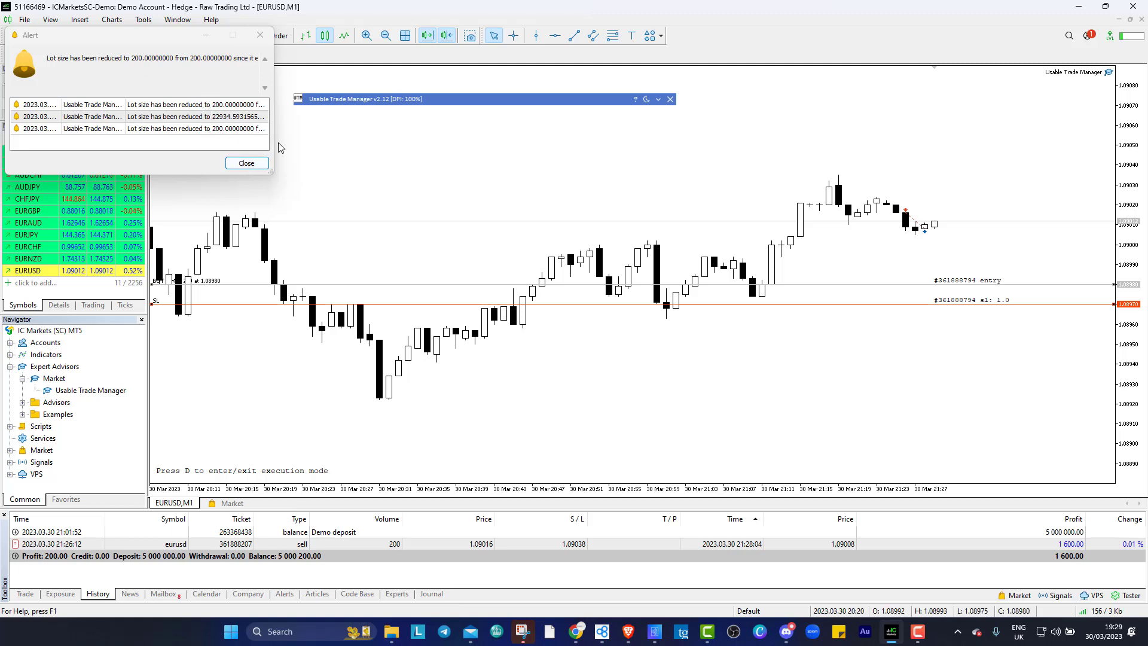
pyautogui.click(247, 163)
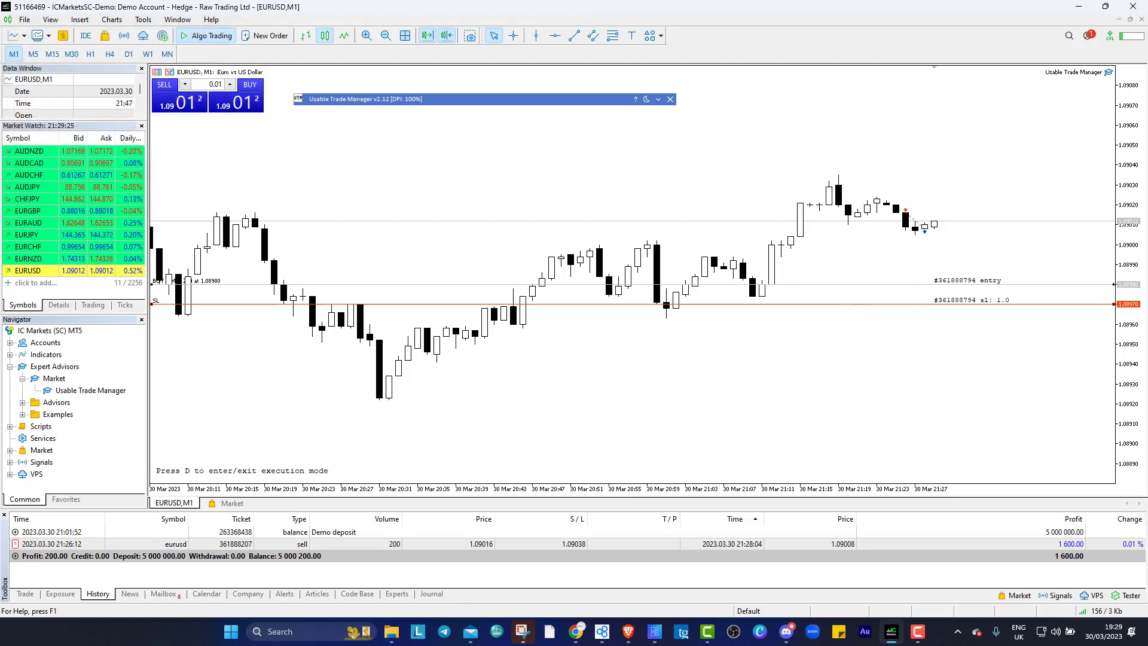
# Expand Usable Trade Manager to show its Main tab with EURUSD Limit orders at 5.00% risk
pyautogui.click(658, 100)
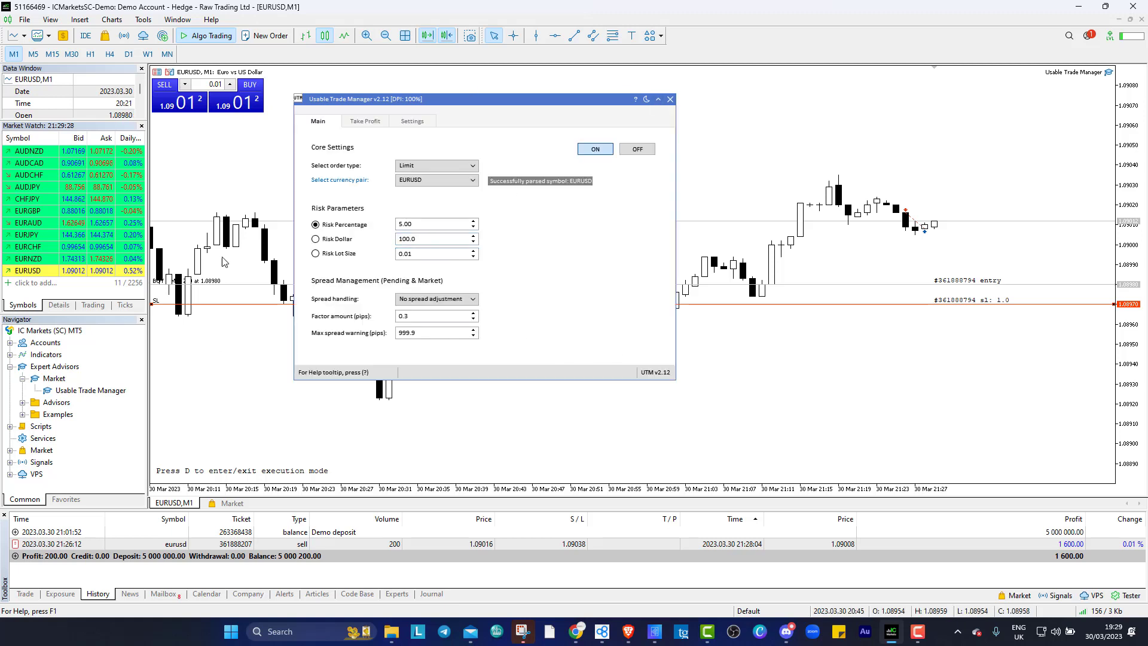